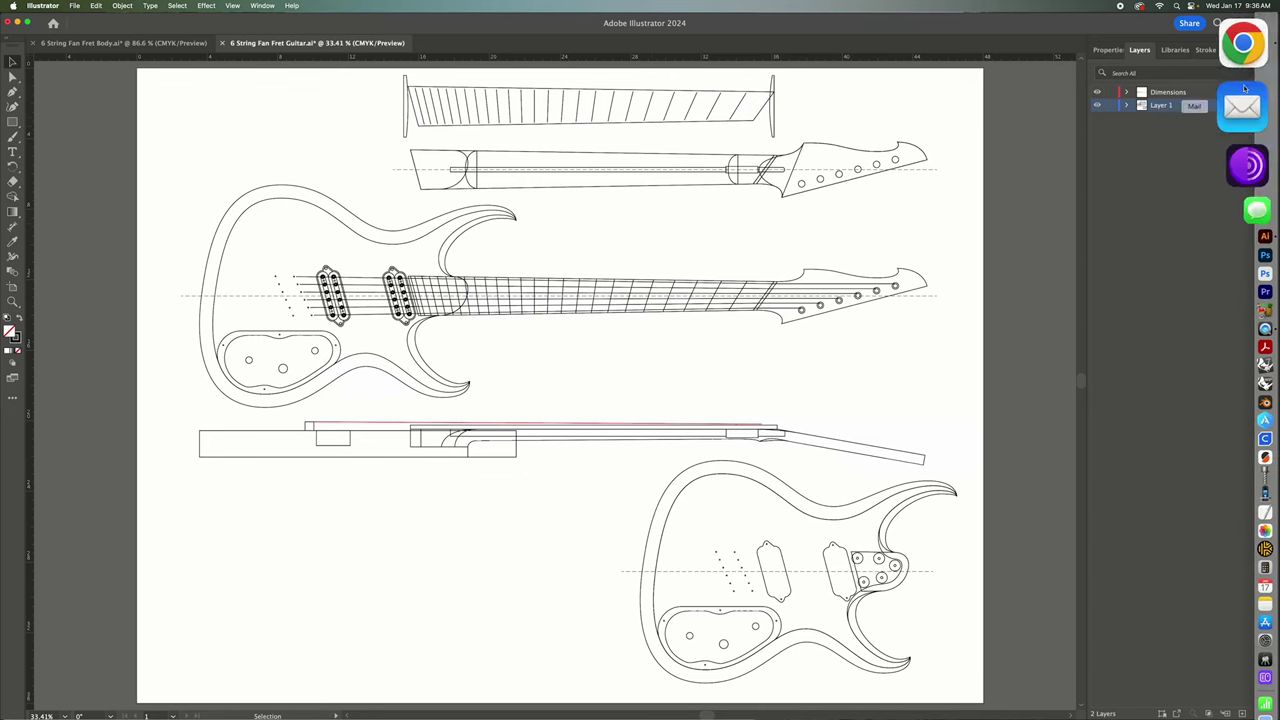
- Check the FretFind2D fretboard calculator page, then return to the guitar drawing
click(1243, 45)
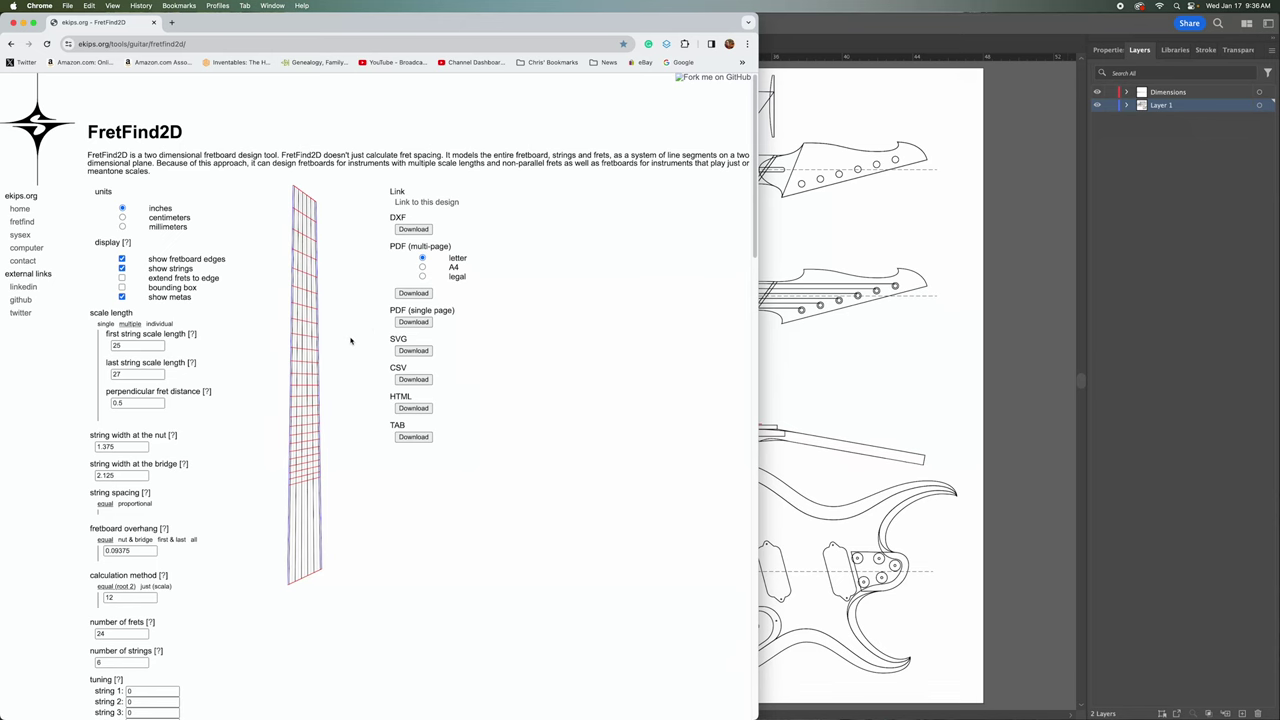
click(891, 34)
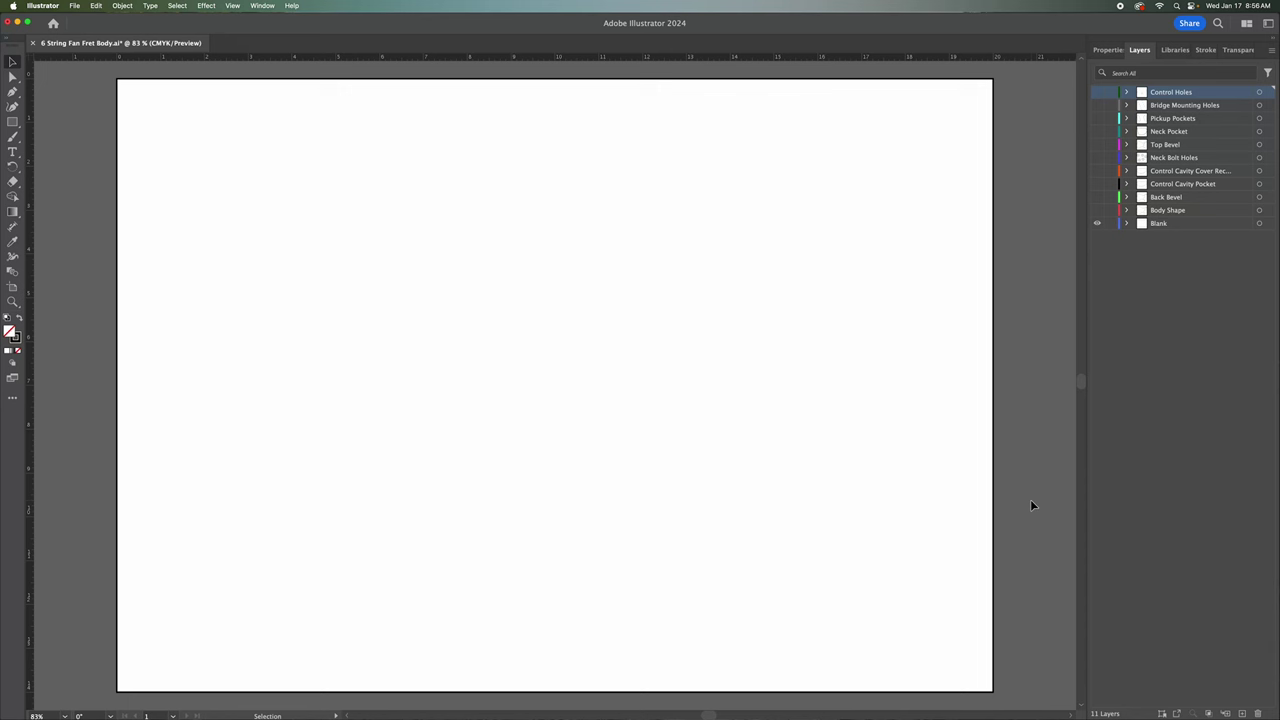
click(993, 553)
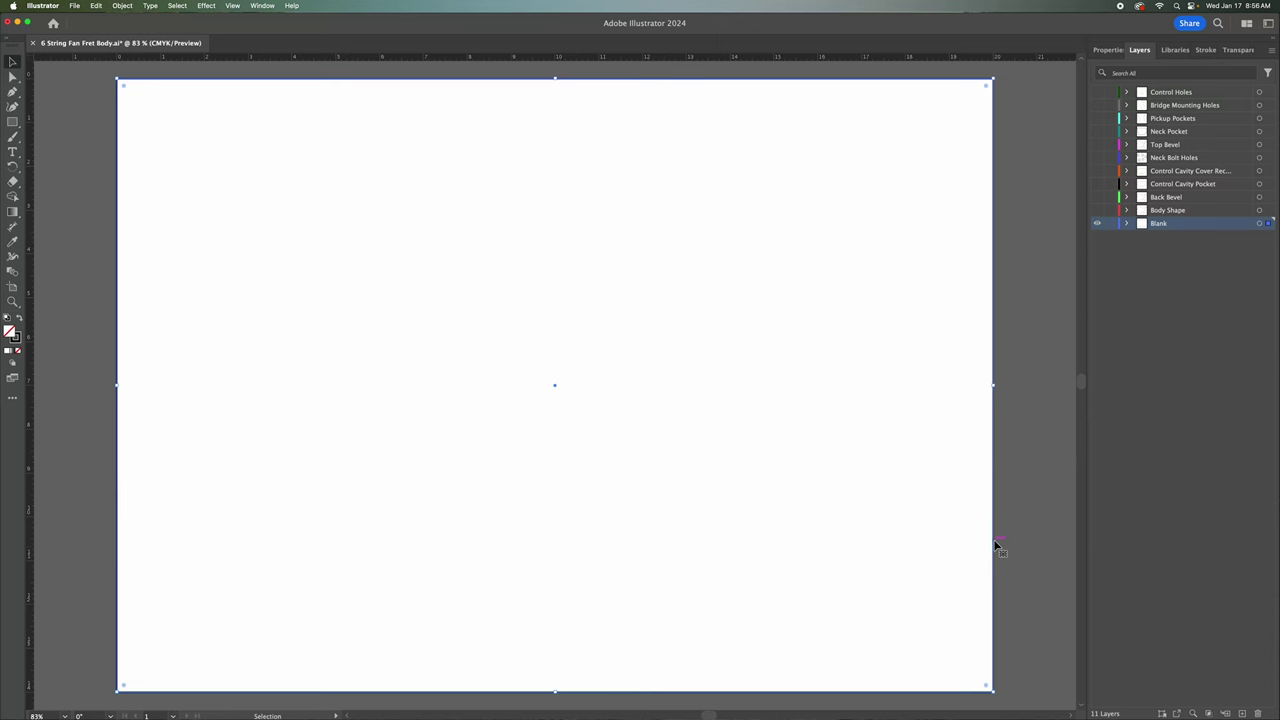
drag(994, 546, 970, 532)
click(1060, 536)
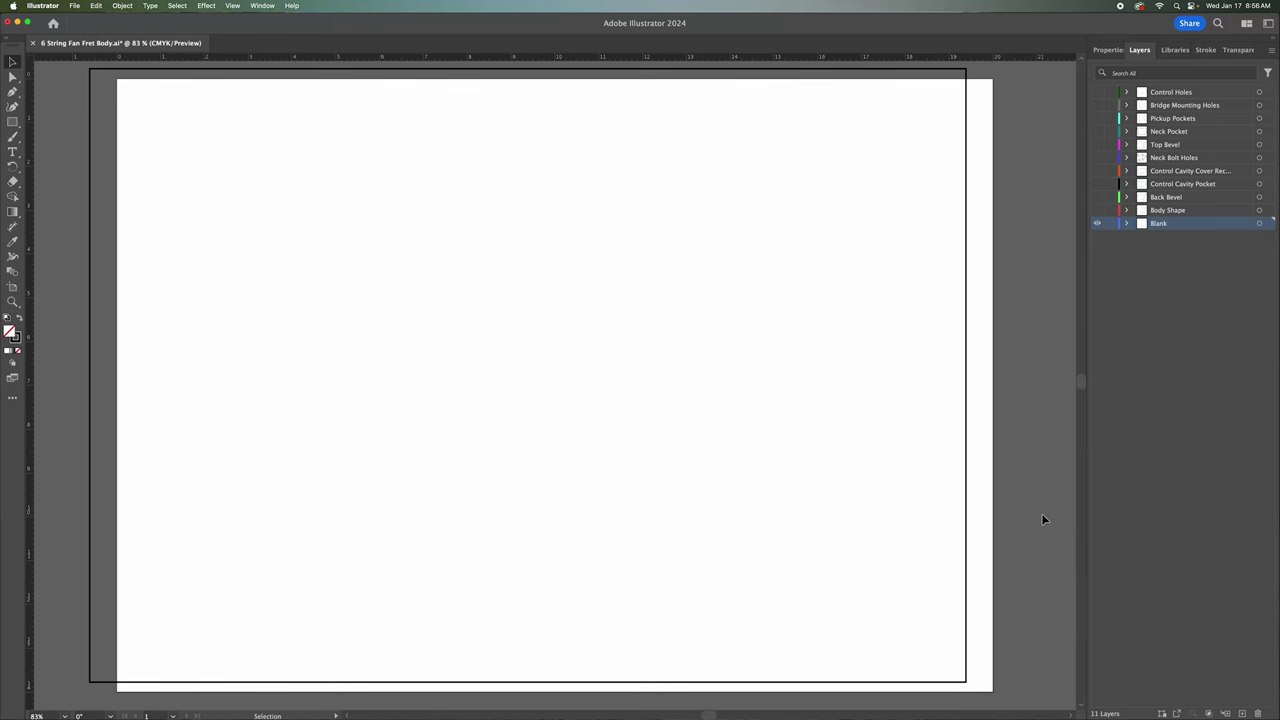
key(super+z)
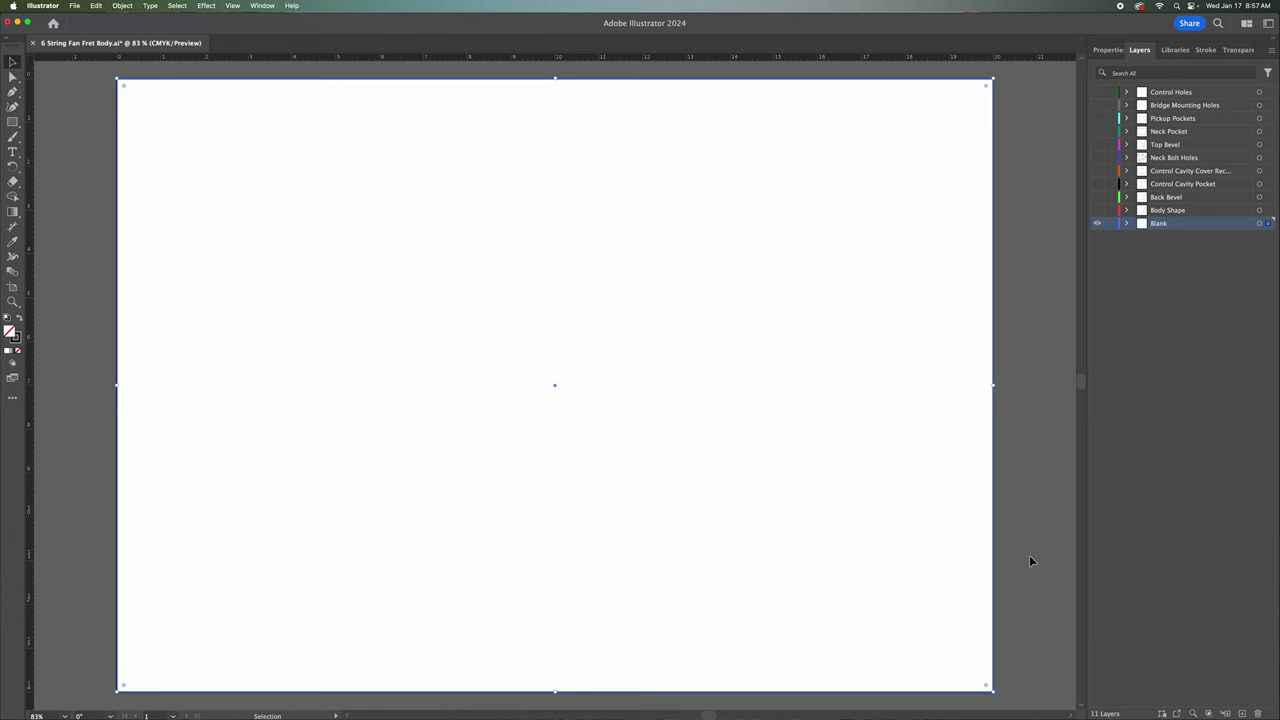
click(1030, 557)
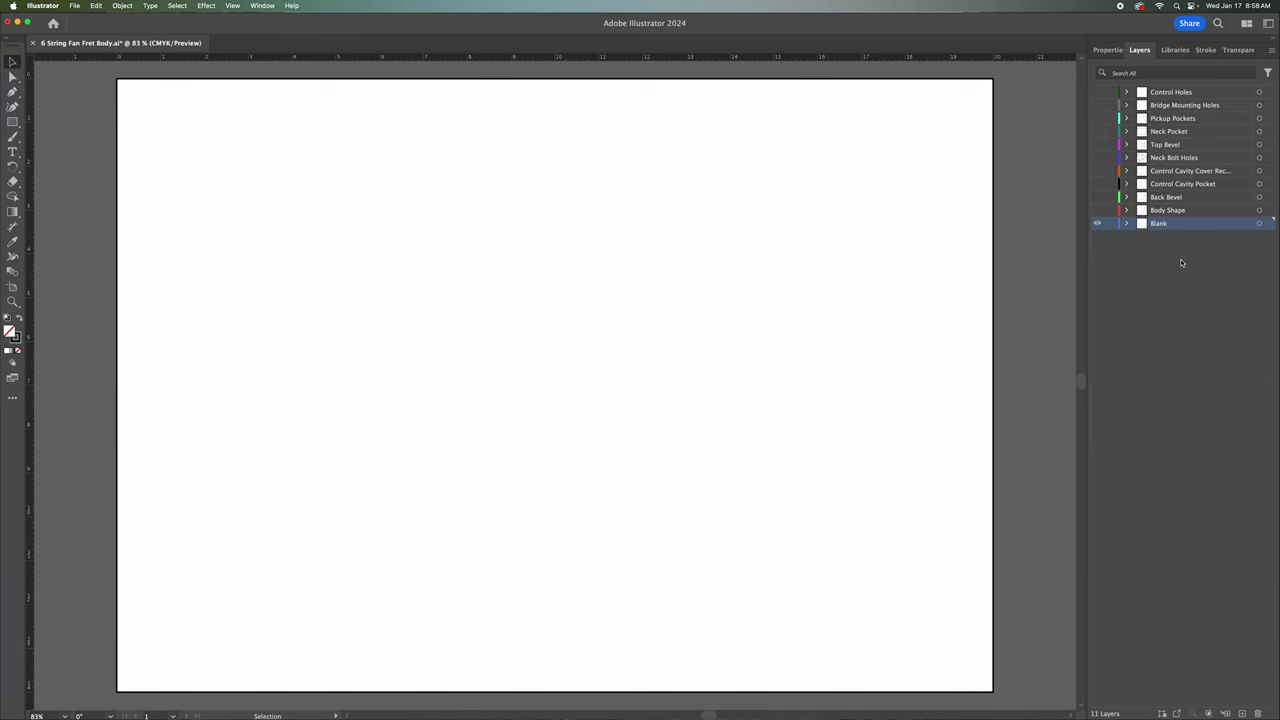
- Turn on the Body Shape layer so the guitar body outline shows on the blank artboard
click(1097, 210)
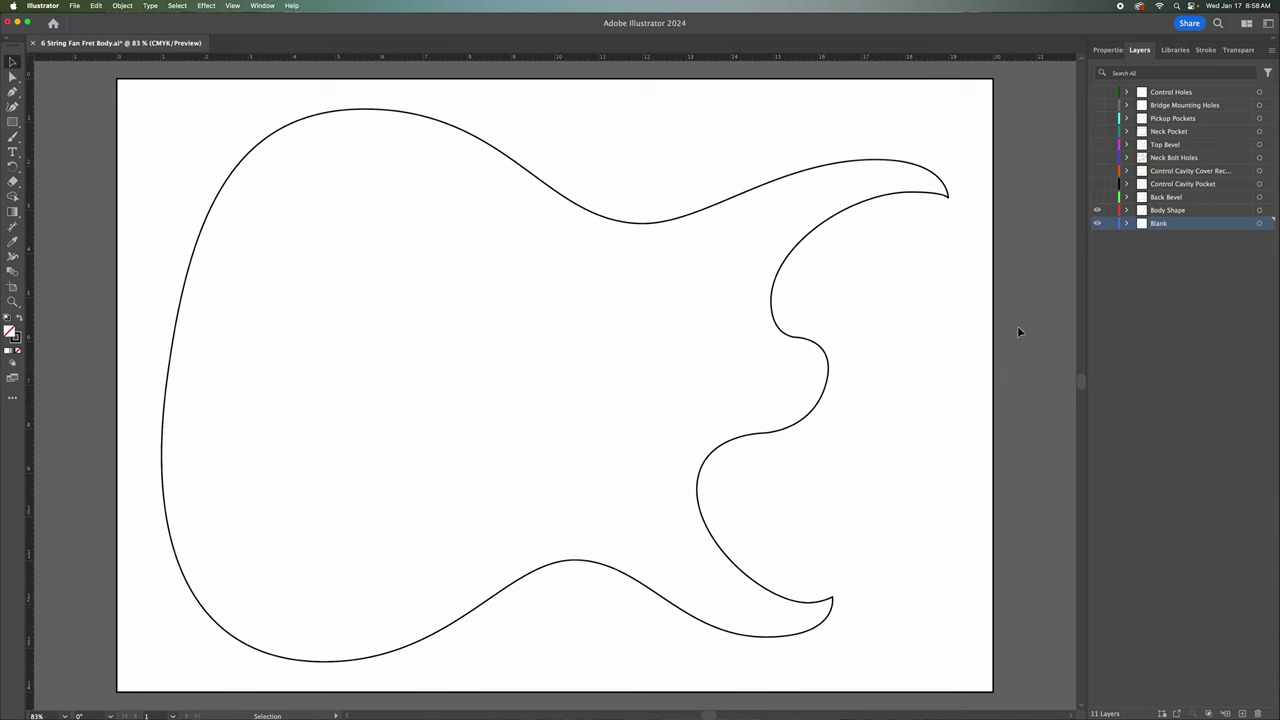
- Inspect the body outline's size and appearance, then open the Layers list and show Back Bevel
click(819, 410)
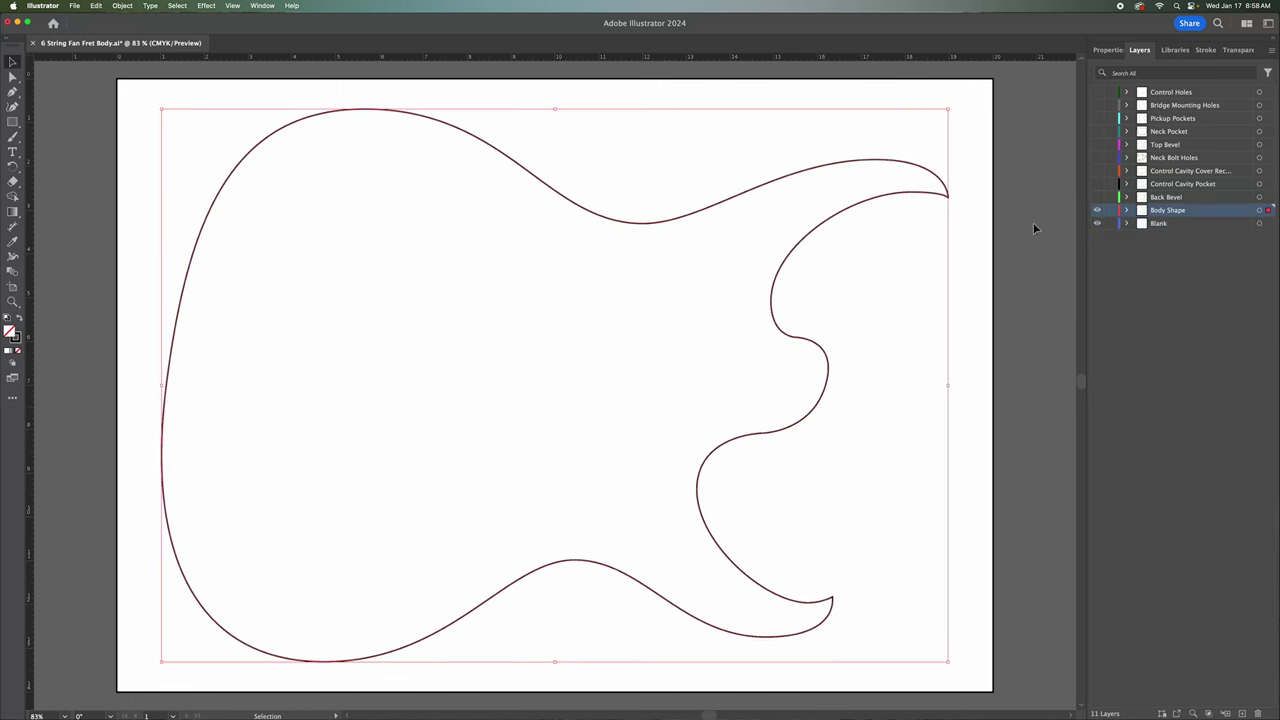
click(1105, 50)
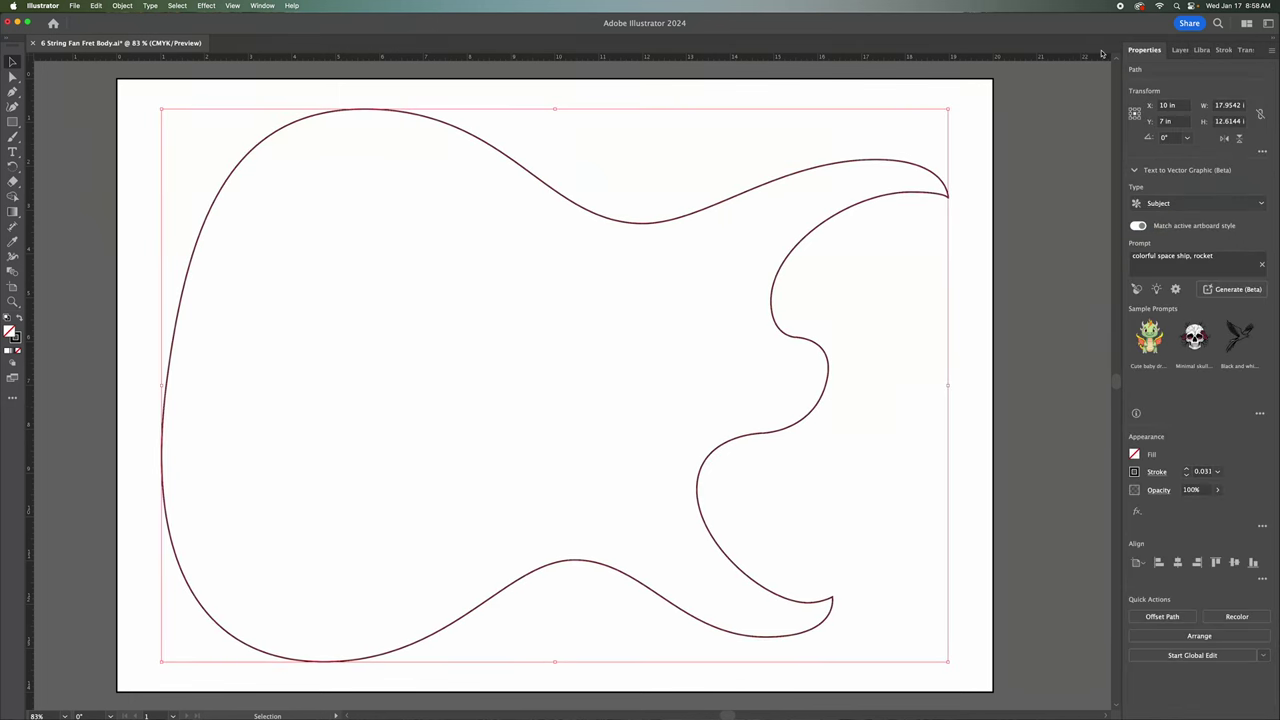
click(1025, 400)
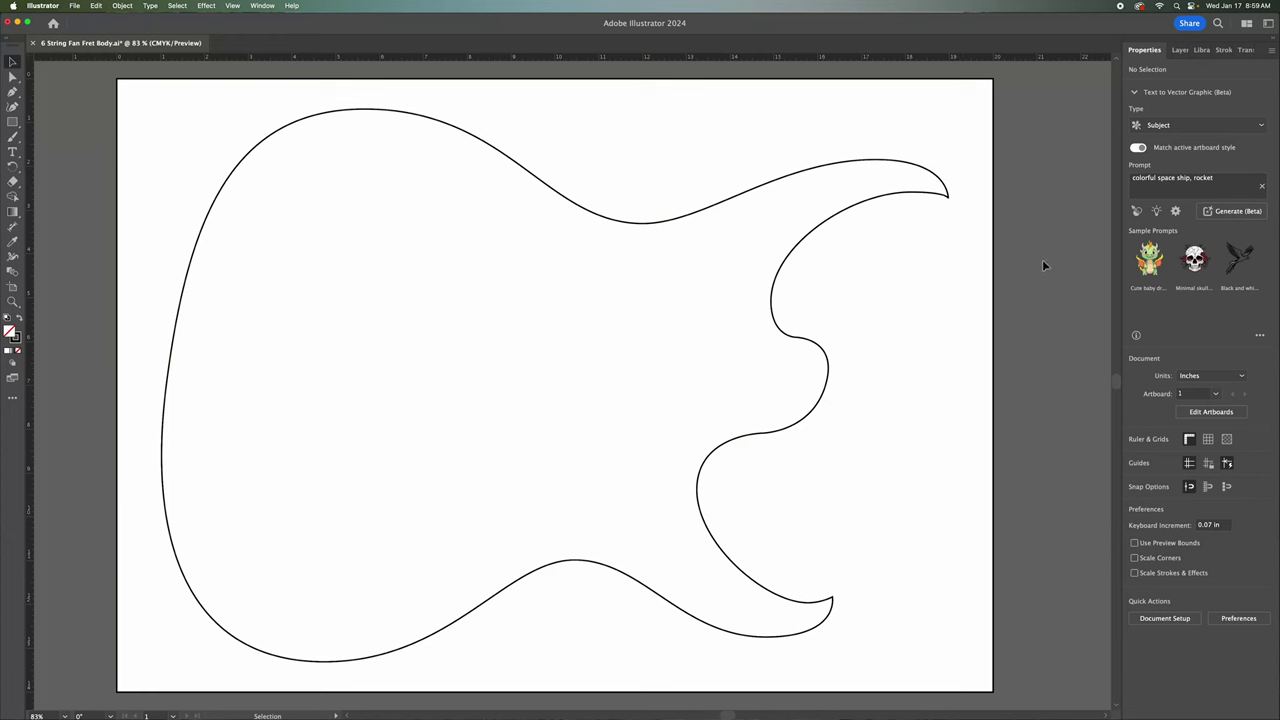
click(1180, 50)
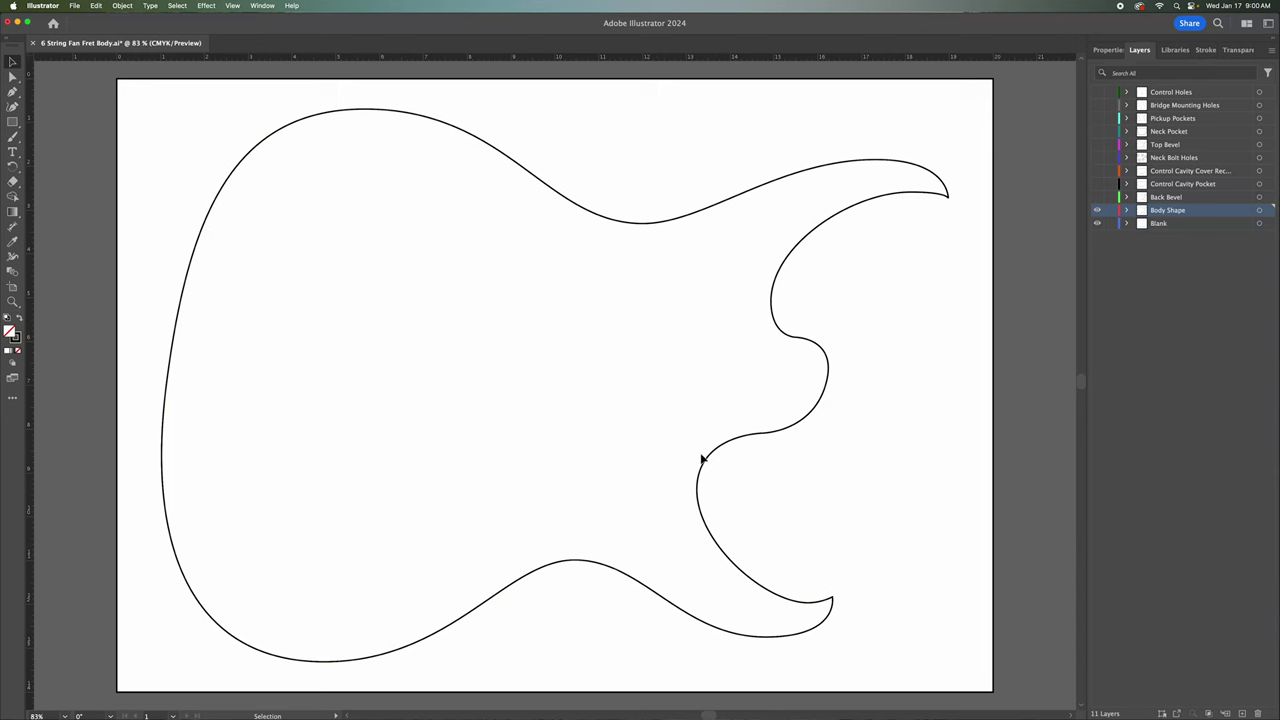
click(1097, 198)
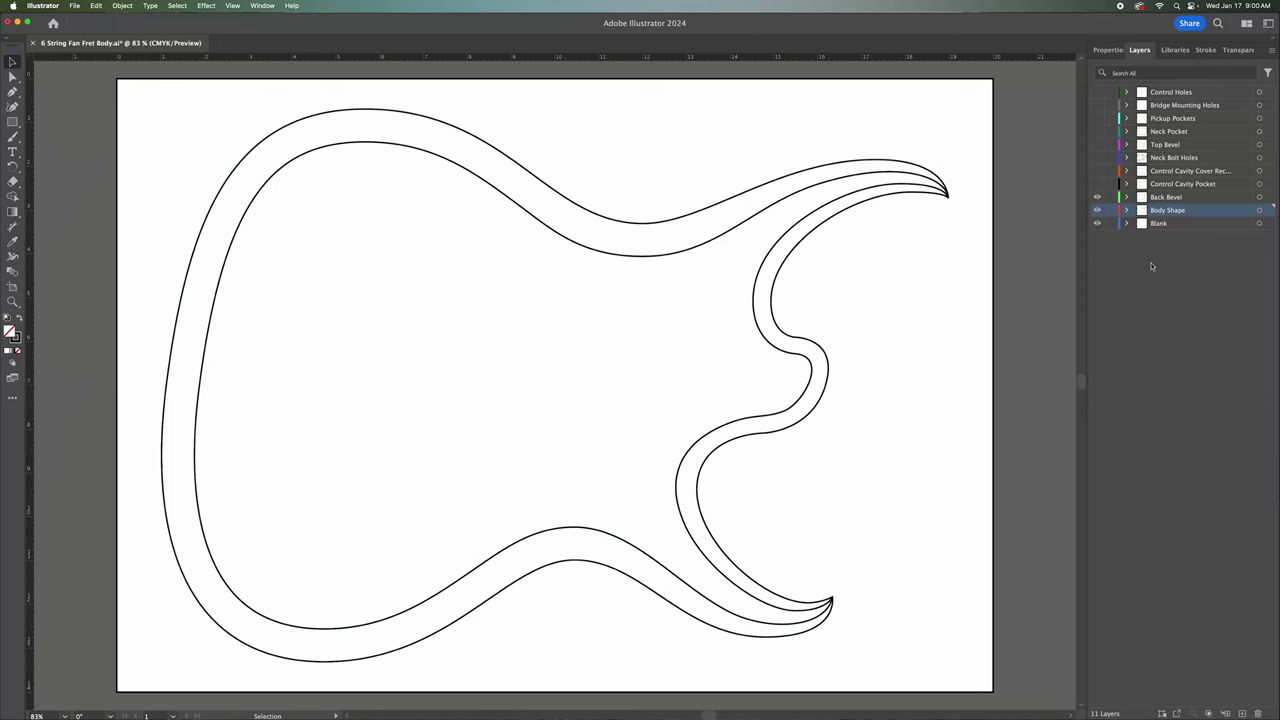
- Turn on the Control Cavity Pocket layer to reveal the rounded cavity outline
click(1097, 184)
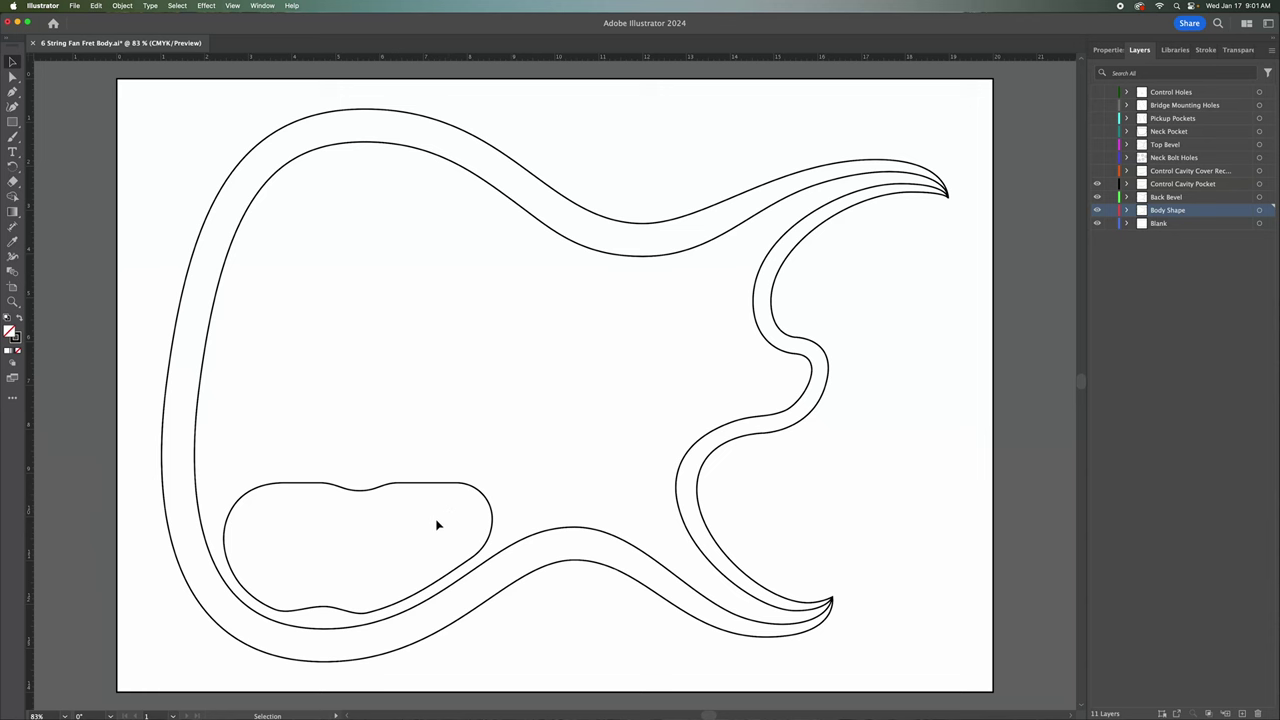
click(1097, 172)
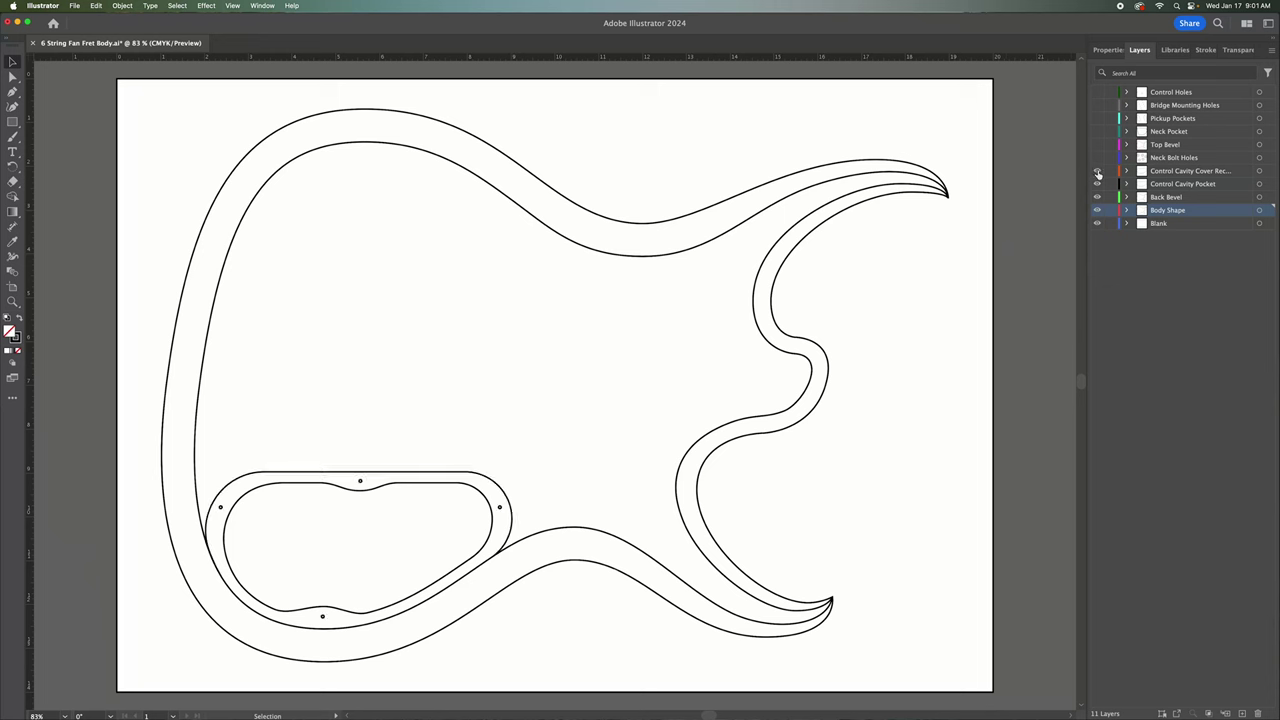
click(428, 476)
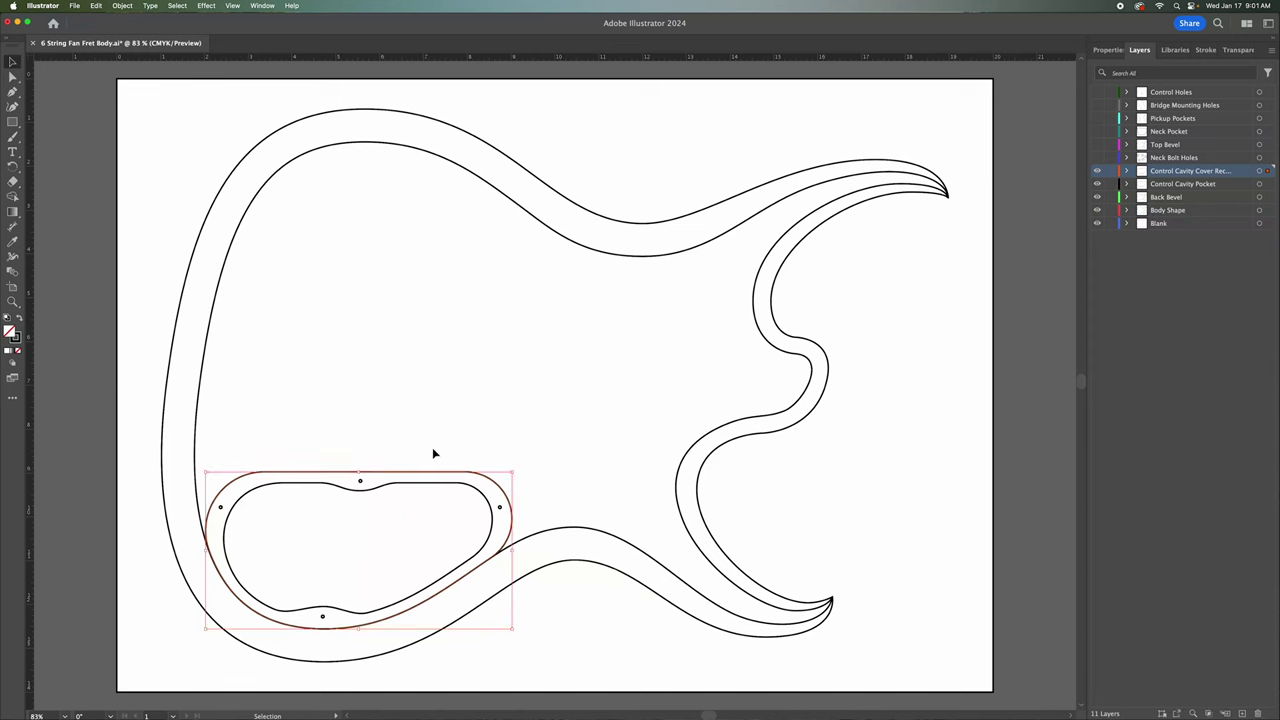
click(456, 411)
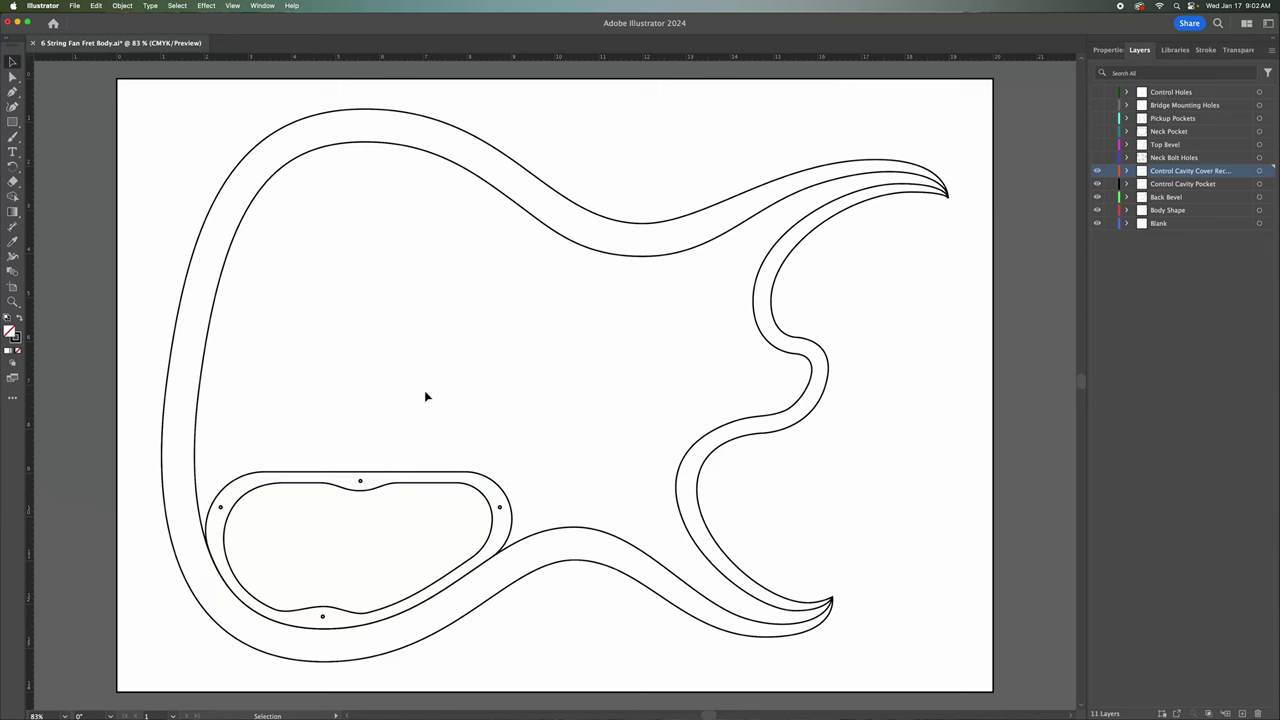
click(405, 474)
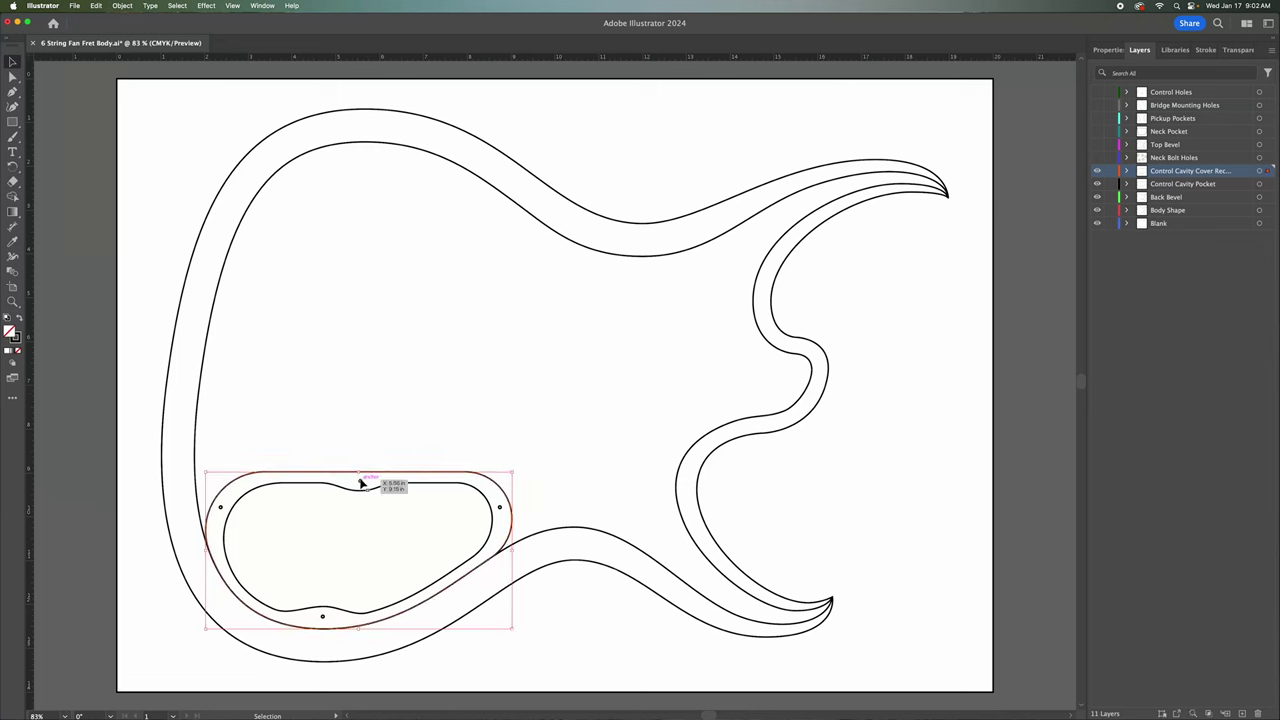
click(372, 494)
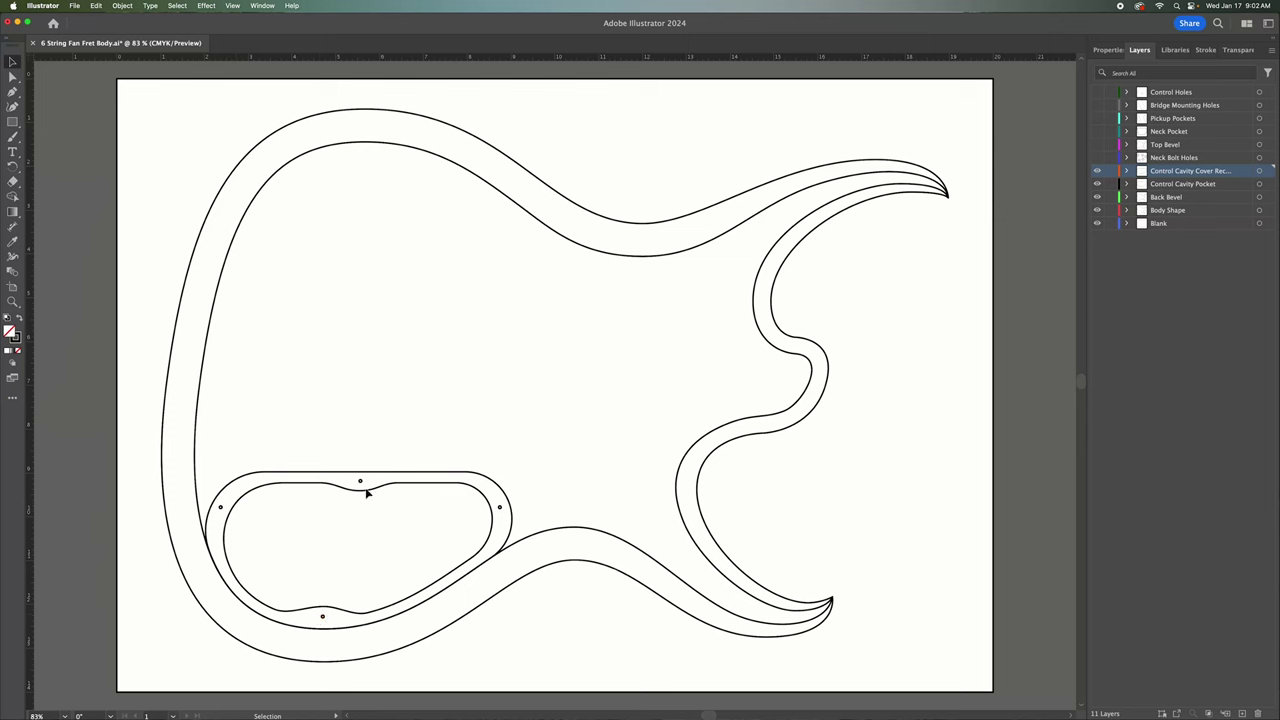
- Show the Neck Bolt Holes layer and zoom in to inspect a bolt-hole circle
click(1098, 158)
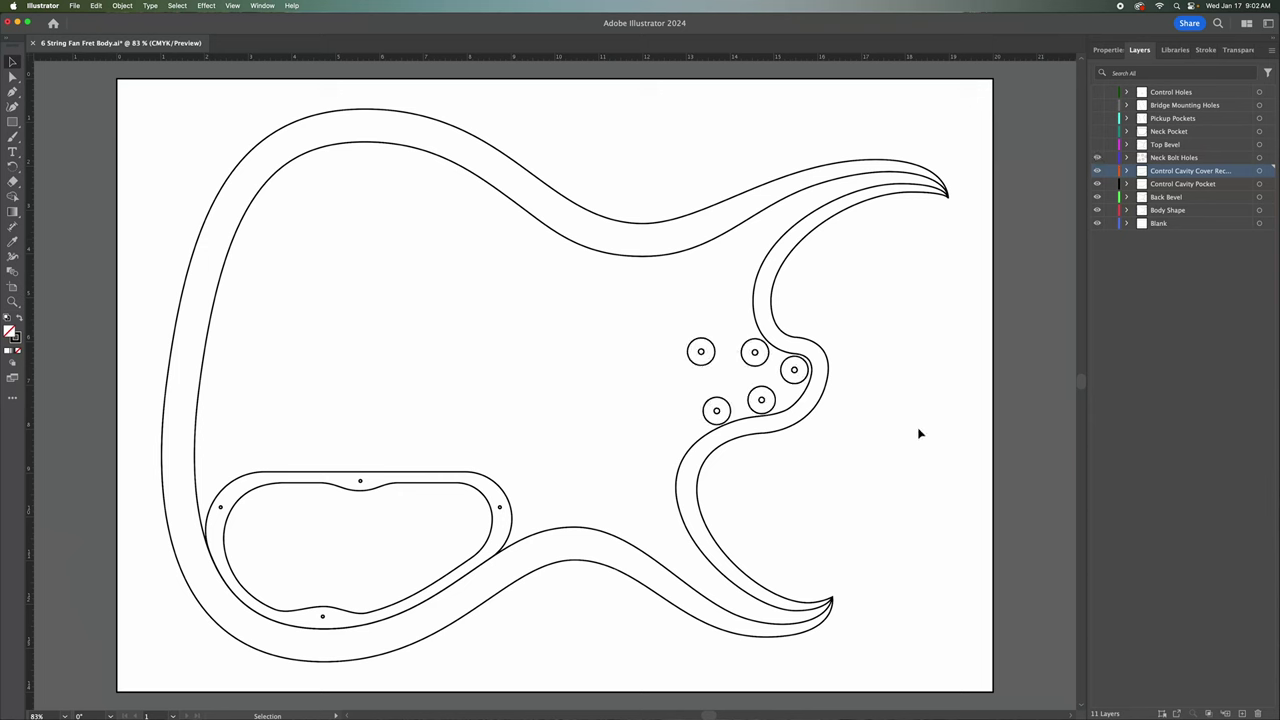
click(703, 355)
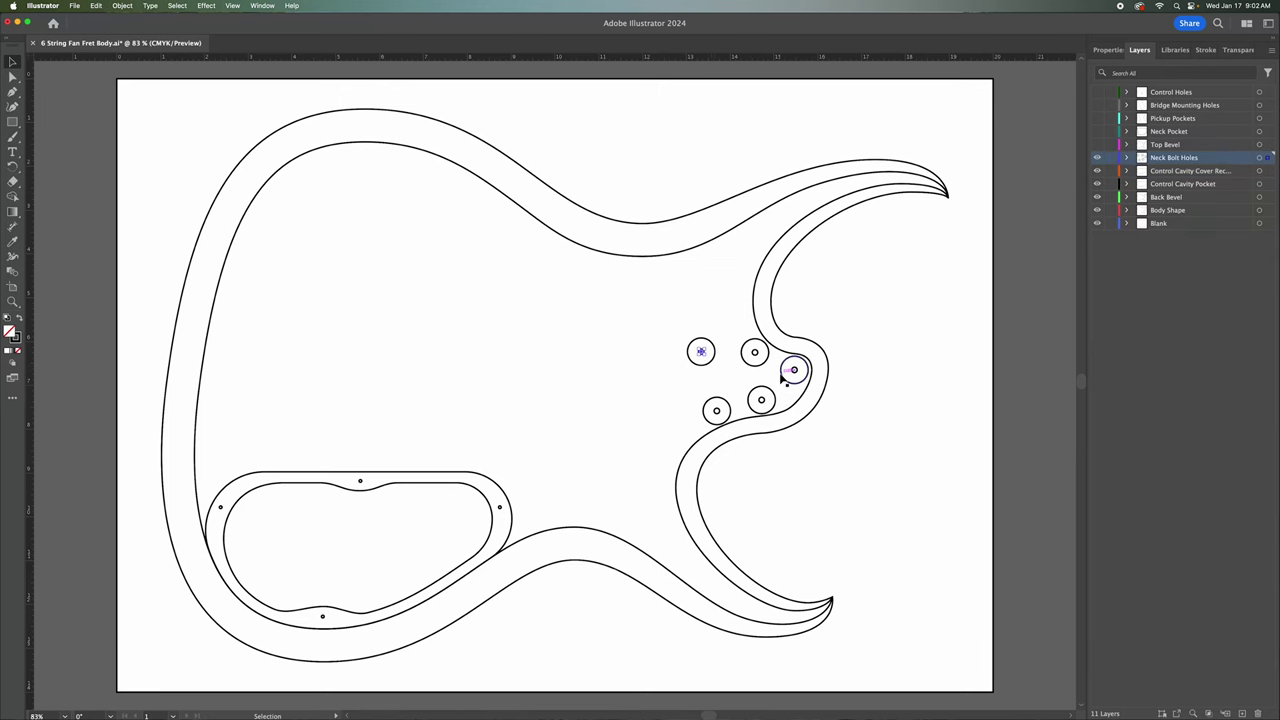
scroll(783, 378, up, 3)
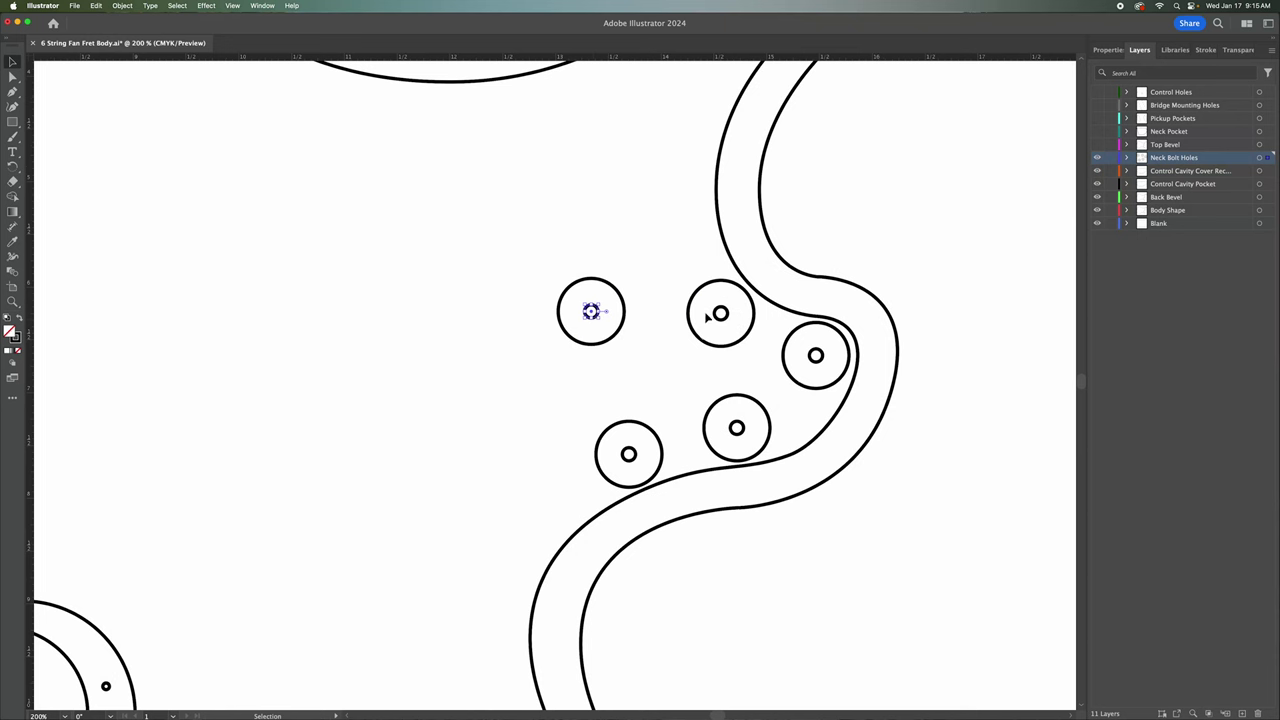
click(614, 343)
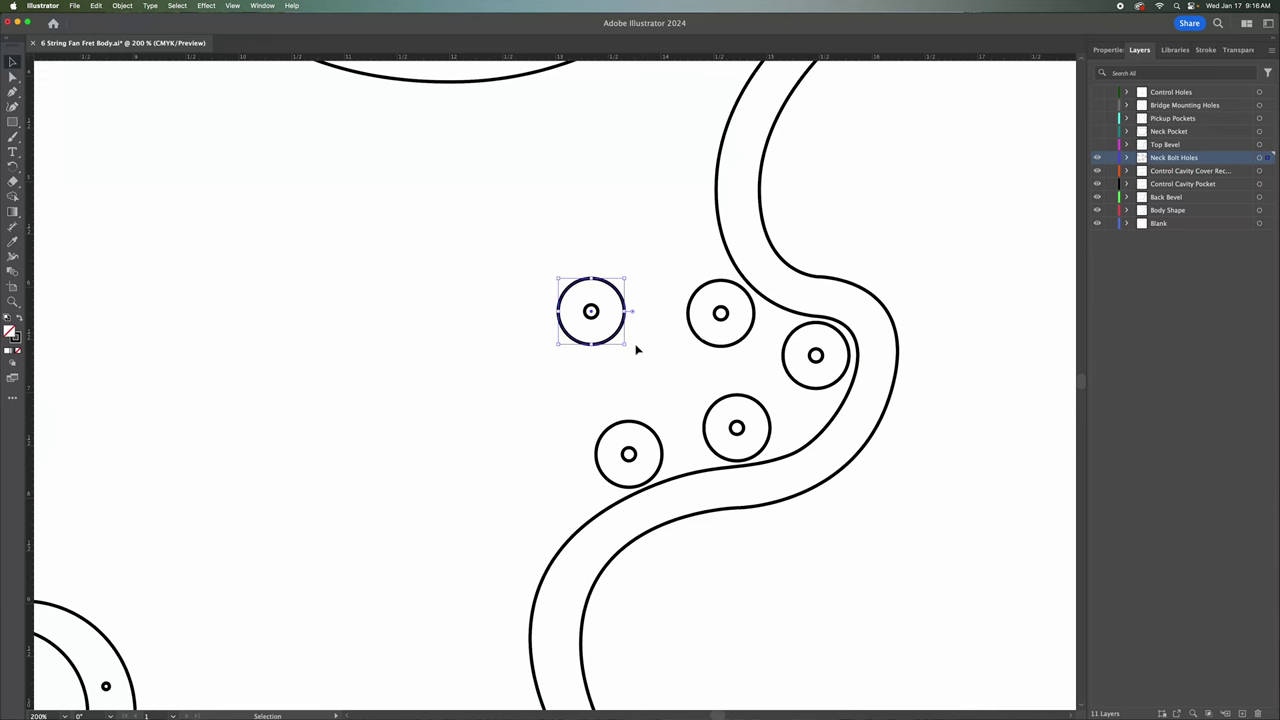
click(661, 367)
- Fit the body in view, turn on Top Bevel, hide lower layers except Body Shape, and select the bevel
key(a)
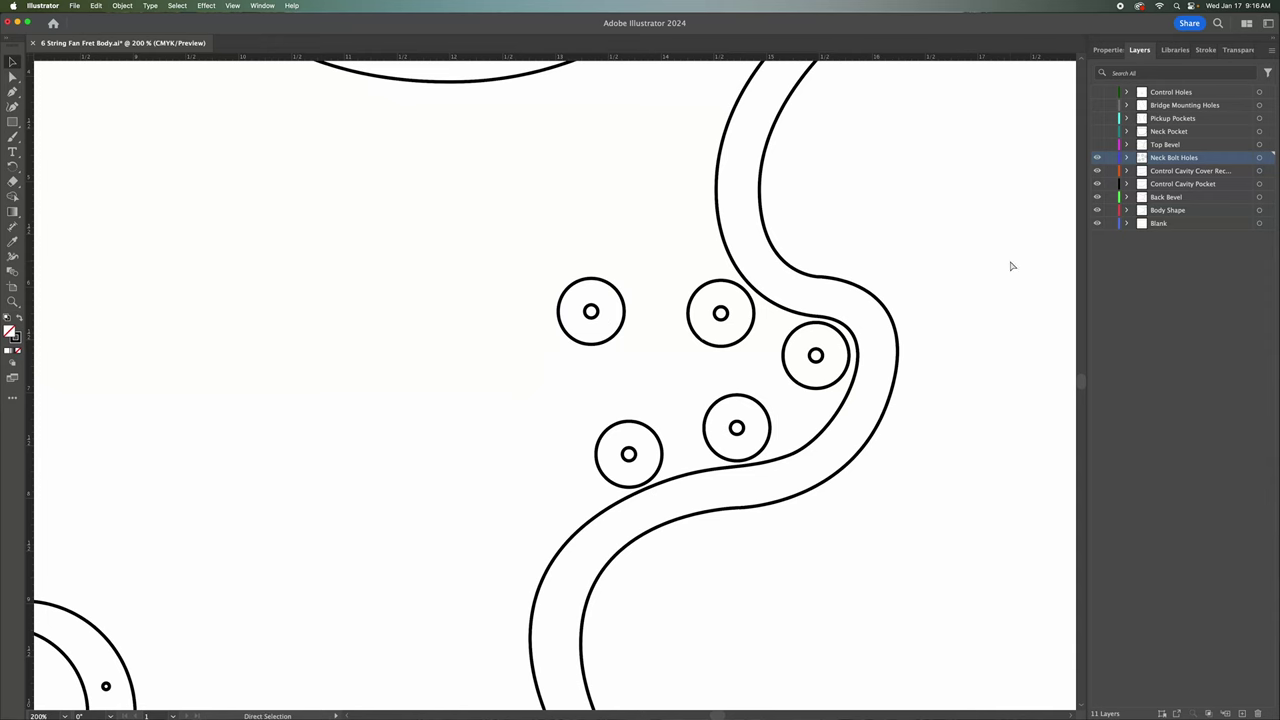
key(super+0)
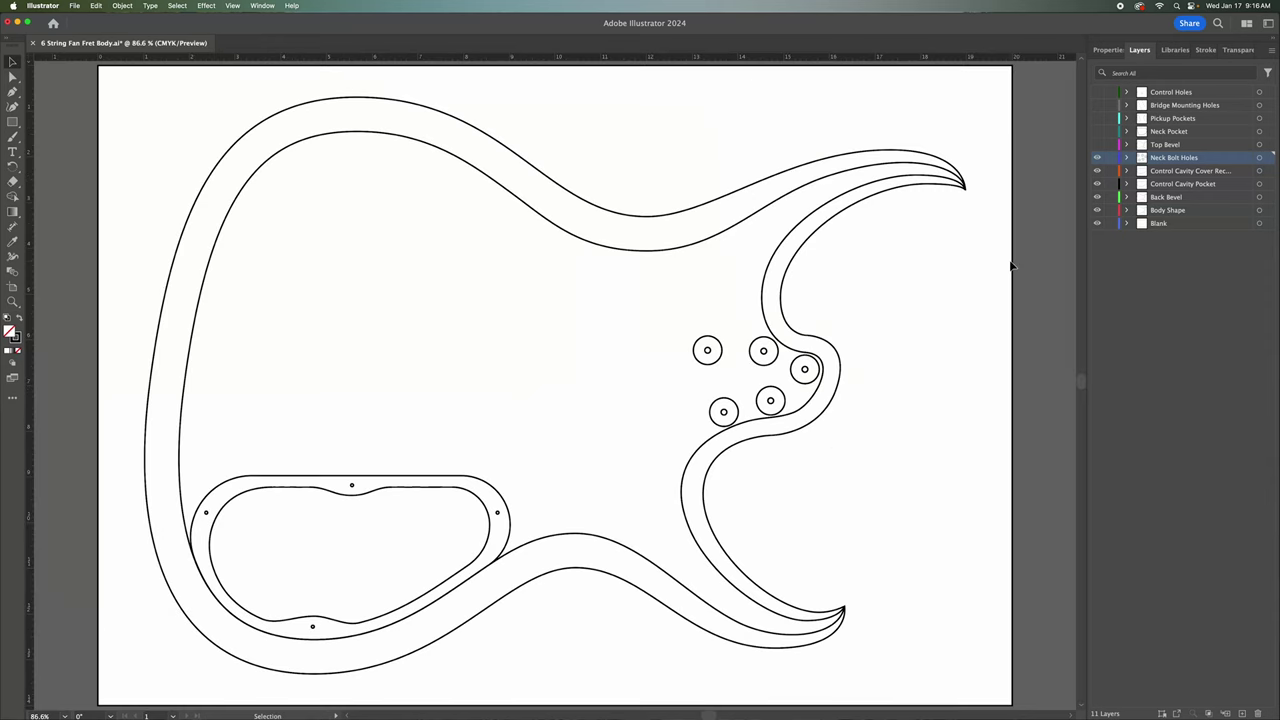
click(1098, 145)
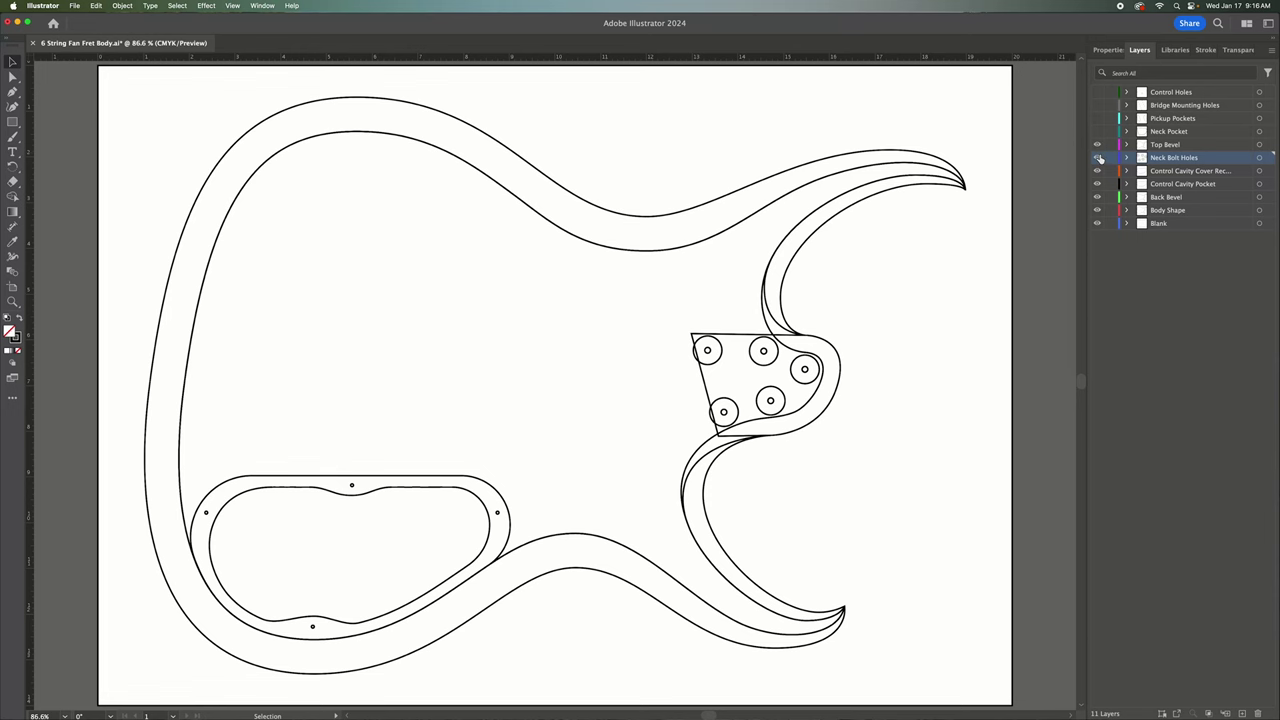
drag(1099, 158, 1098, 214)
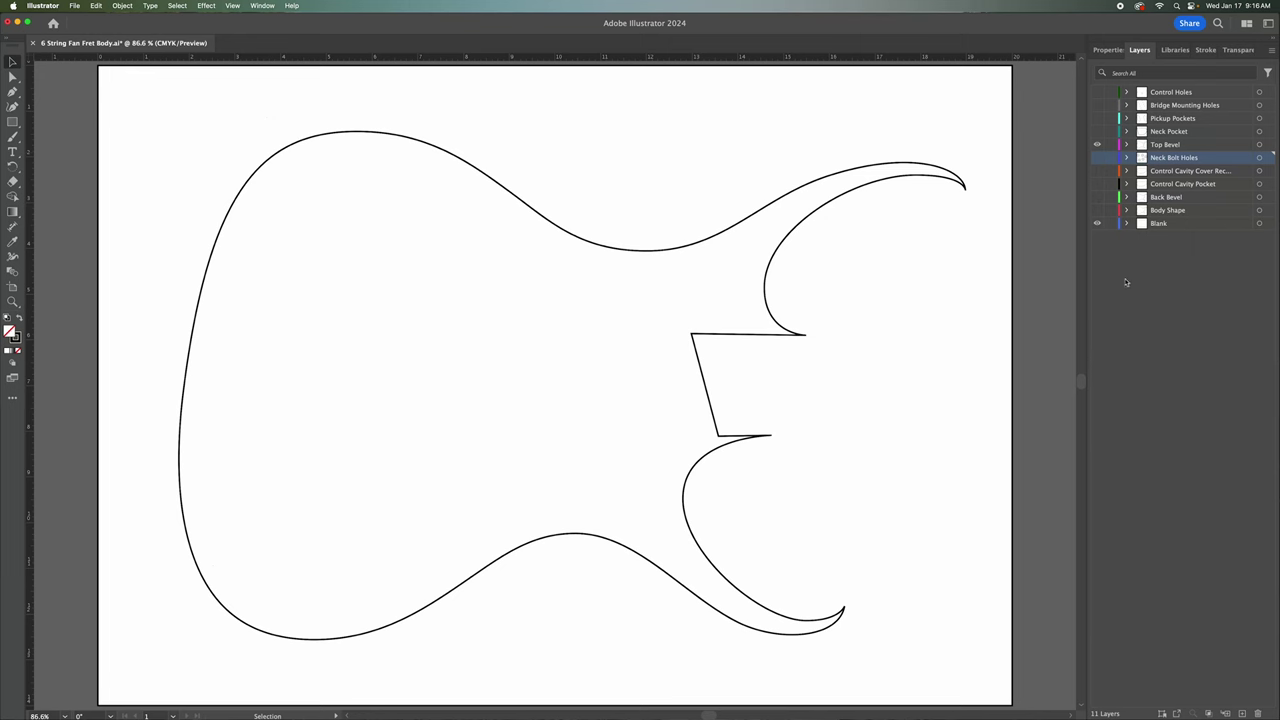
click(1098, 210)
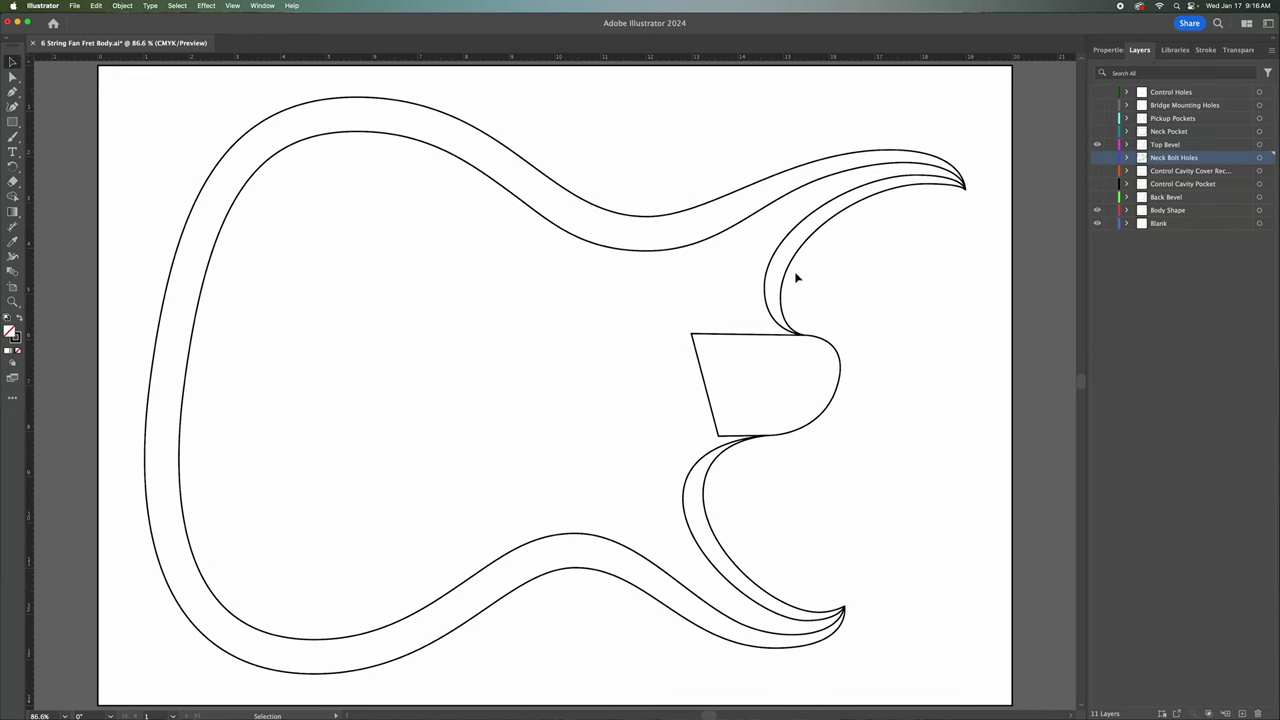
click(785, 244)
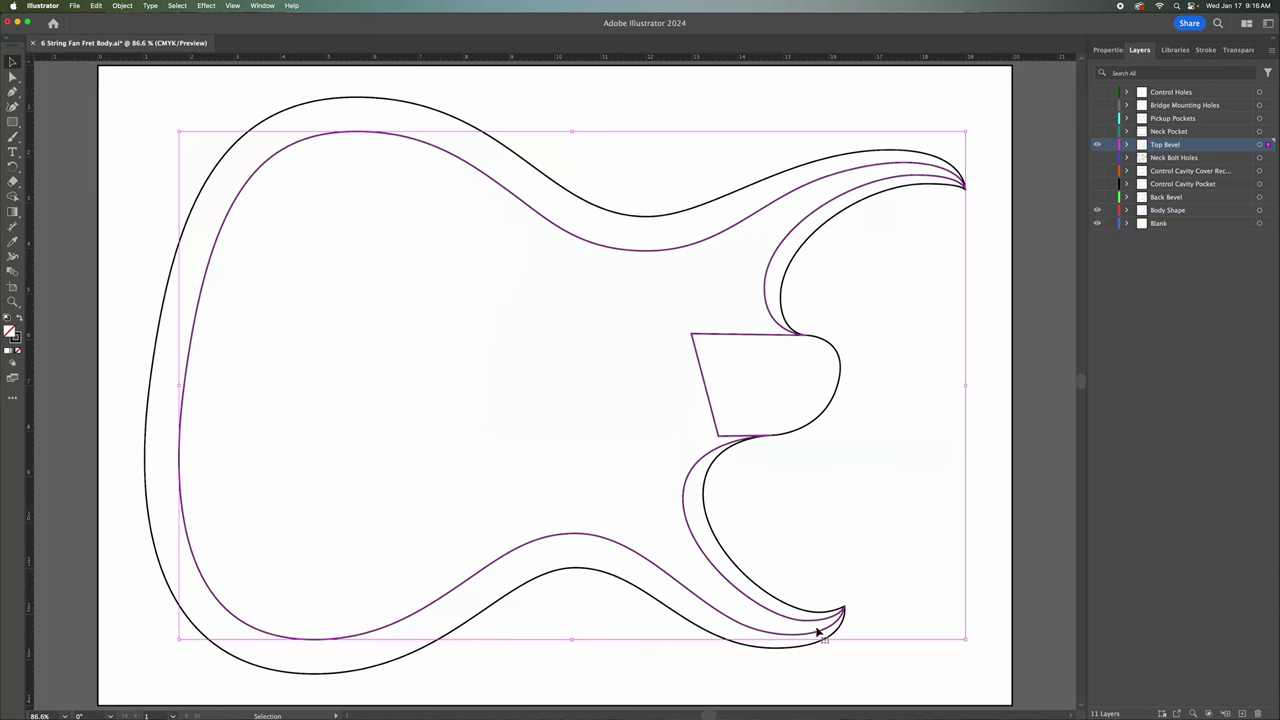
- Turn on the Neck Pocket layer alongside Top Bevel and Body Shape
click(1154, 277)
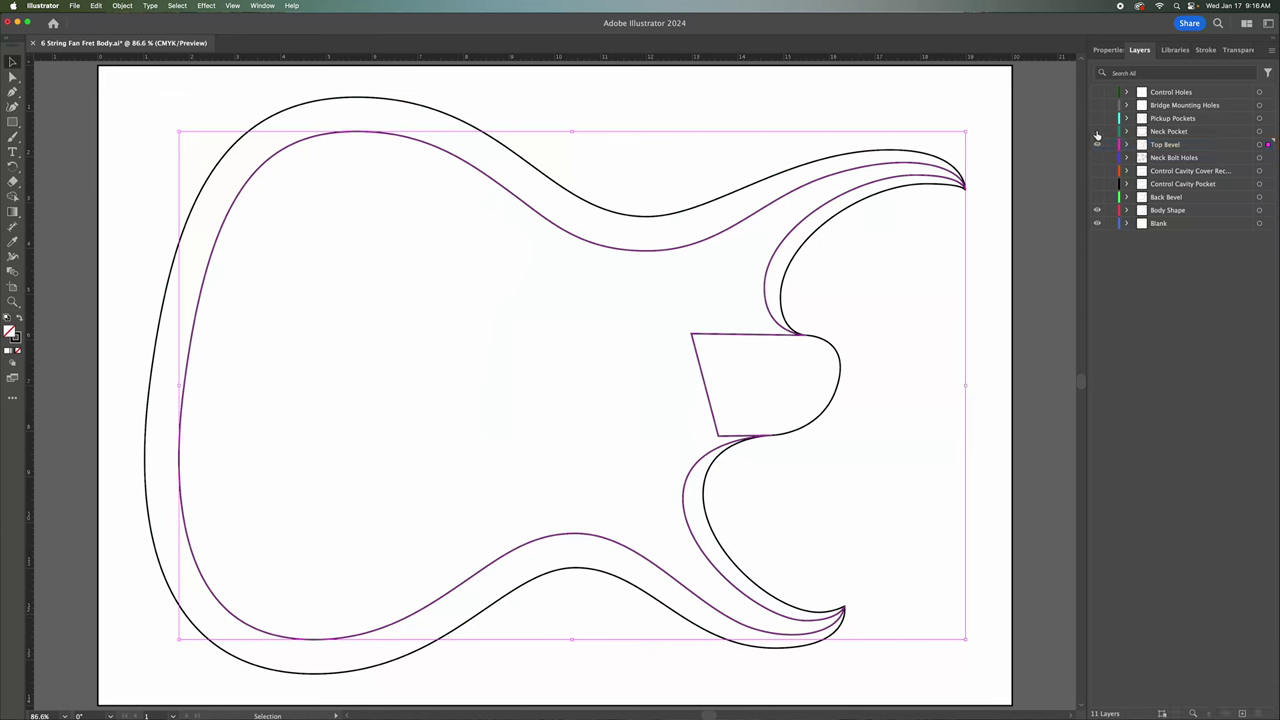
click(1097, 131)
click(1015, 373)
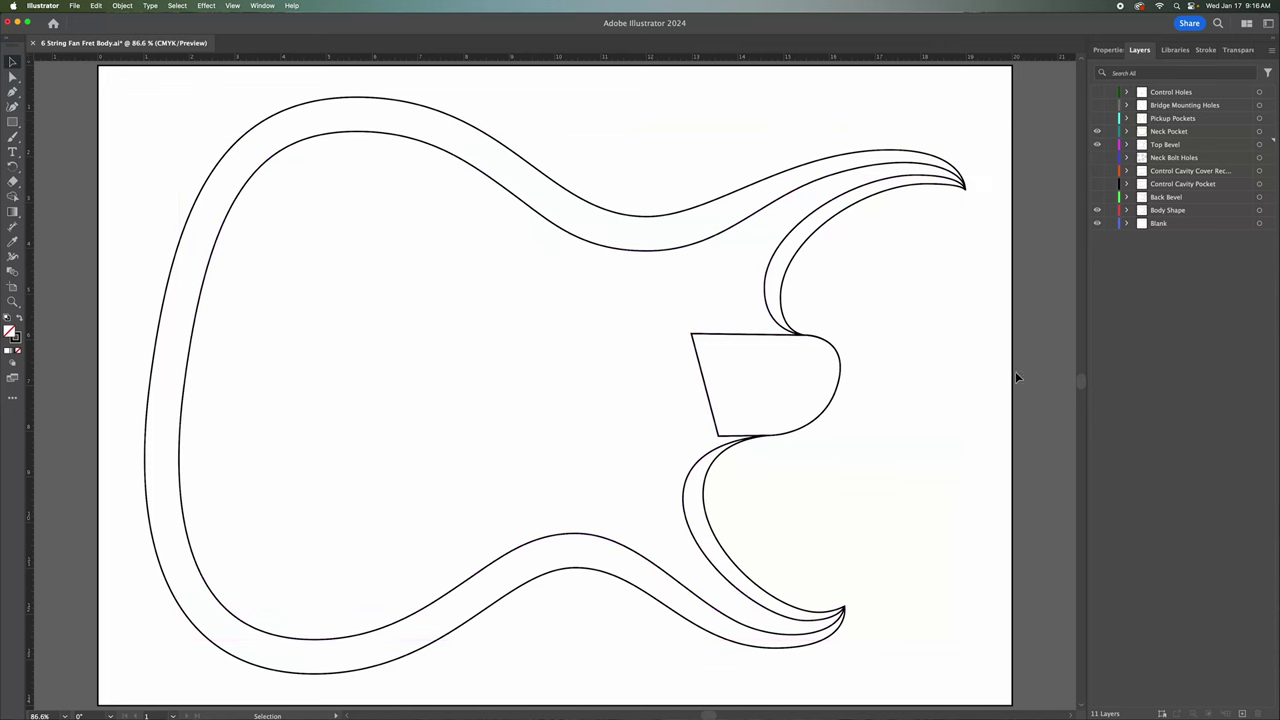
click(839, 399)
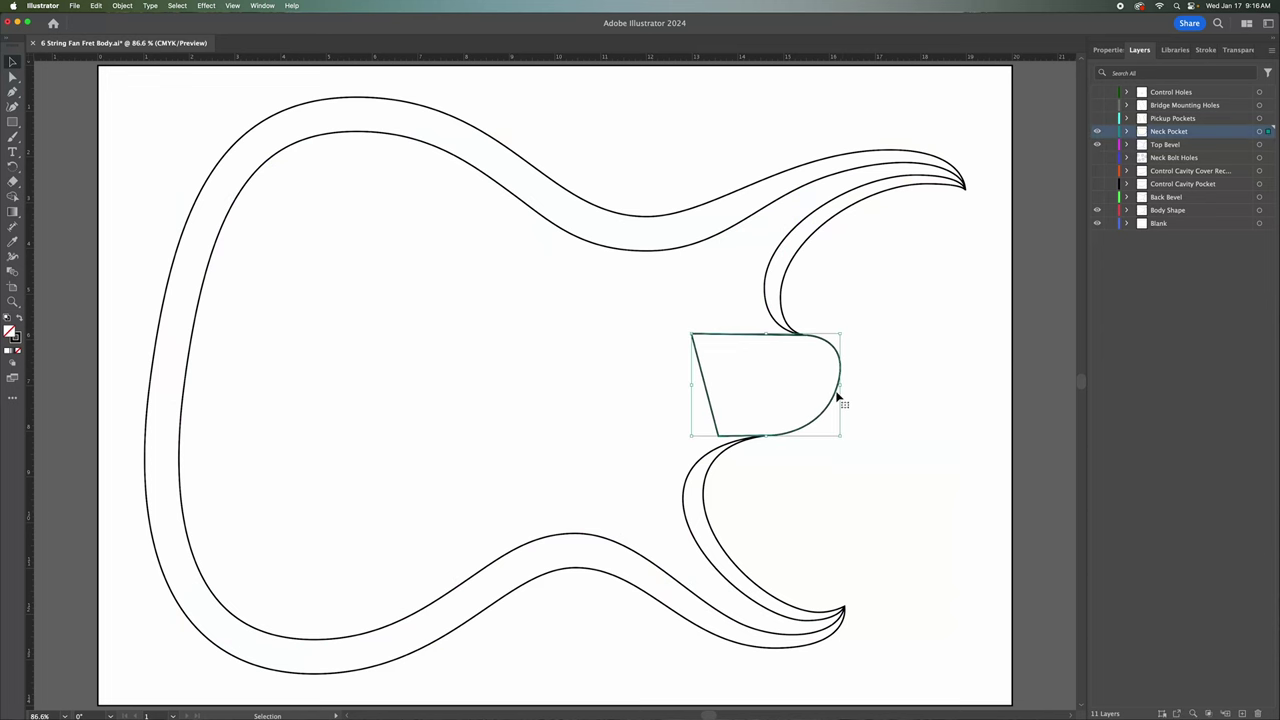
click(1068, 346)
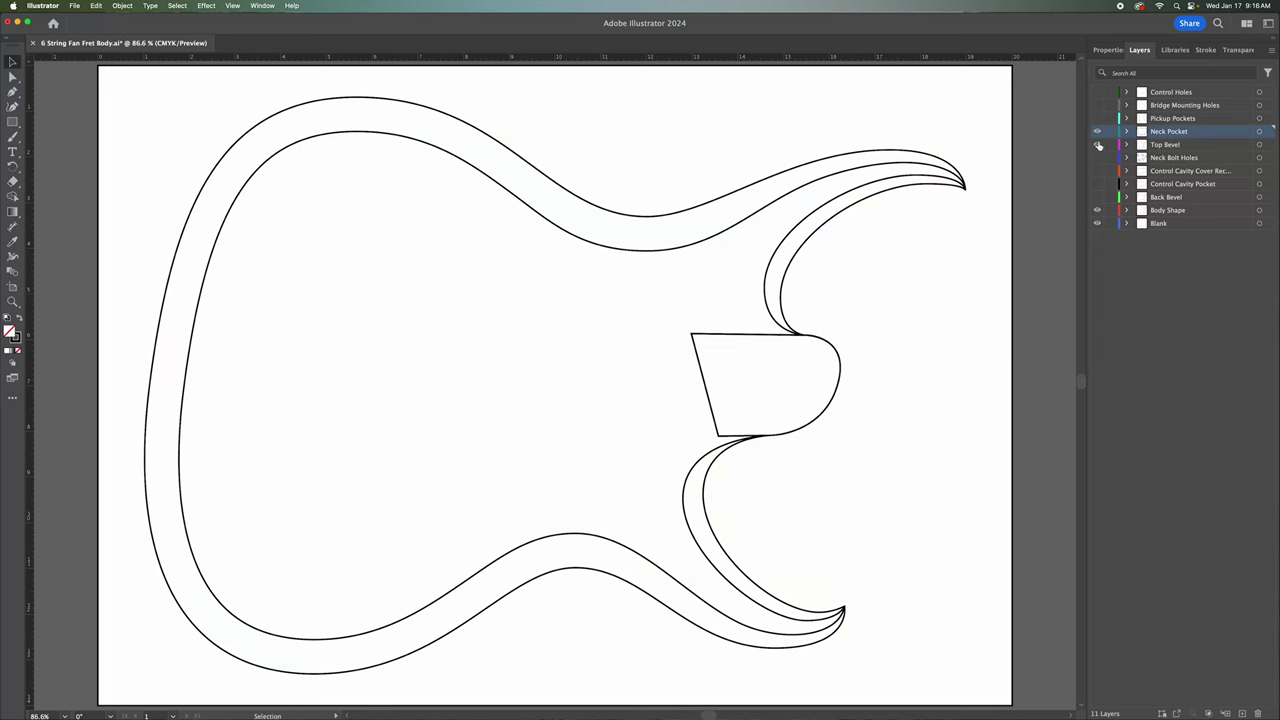
click(1097, 144)
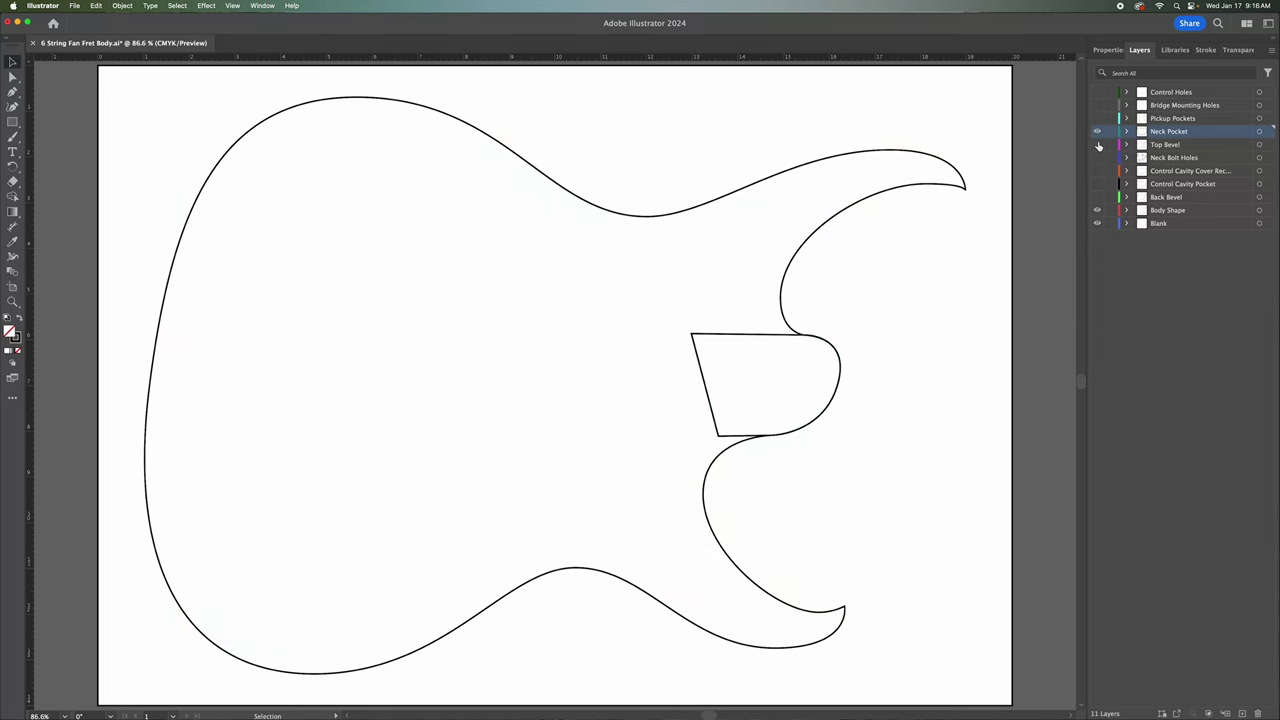
click(1097, 210)
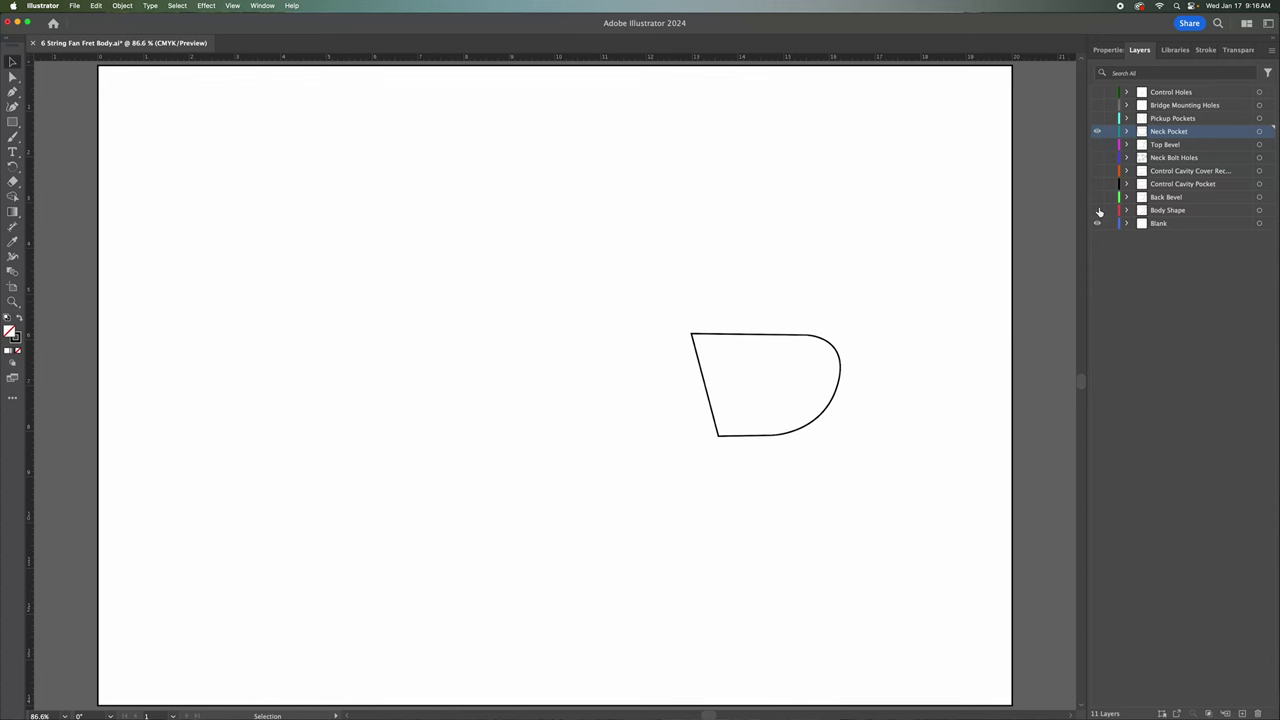
click(1097, 210)
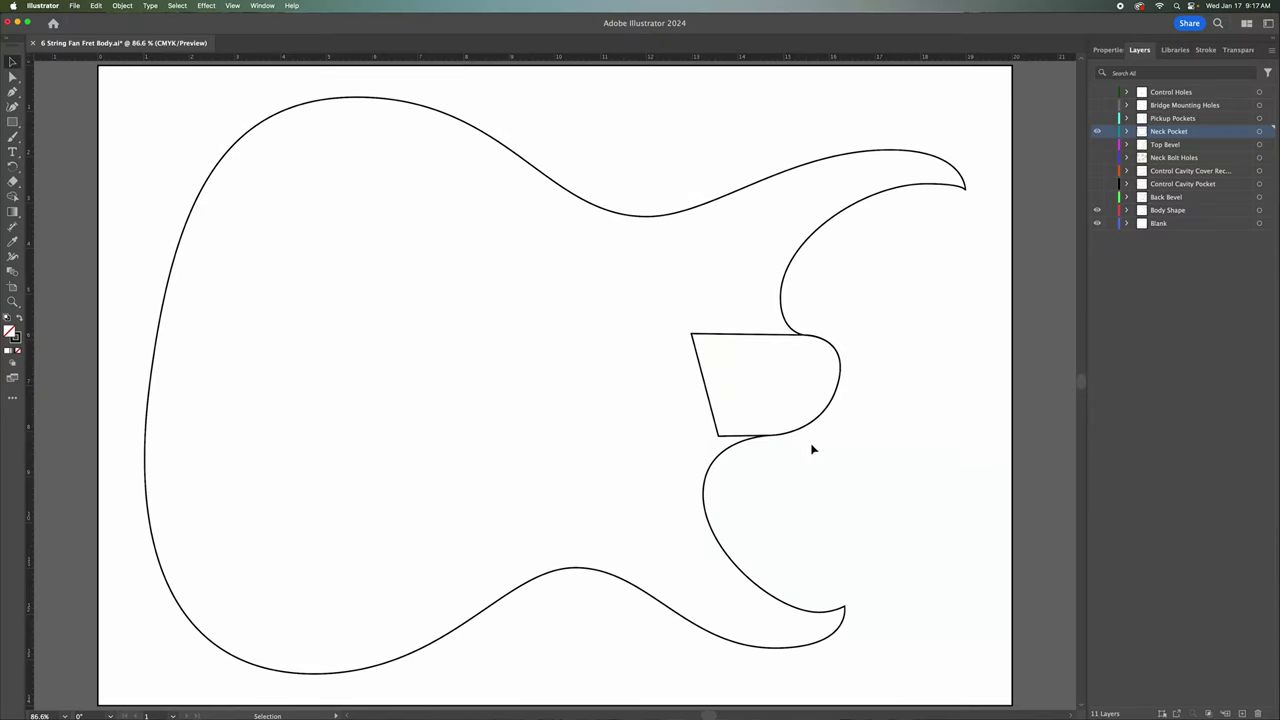
click(764, 336)
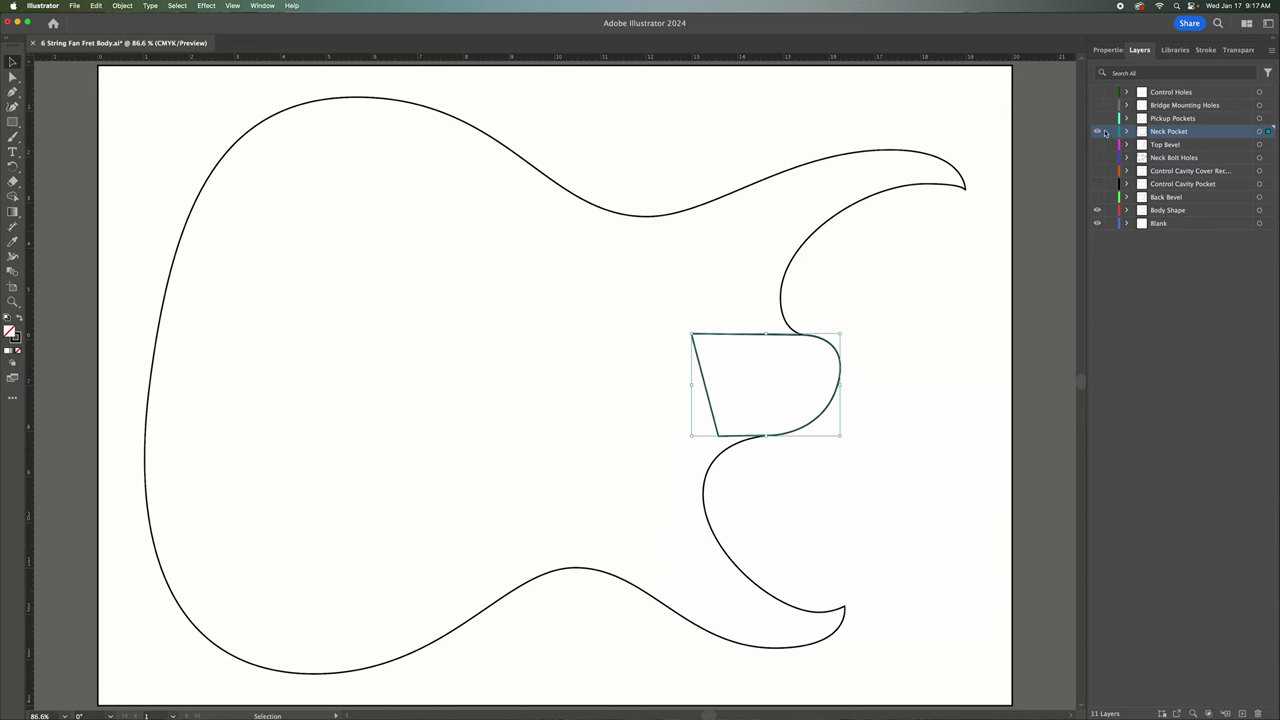
mouse_move(1097, 145)
mouse_down()
mouse_move(1099, 188)
mouse_move(1097, 160)
mouse_up()
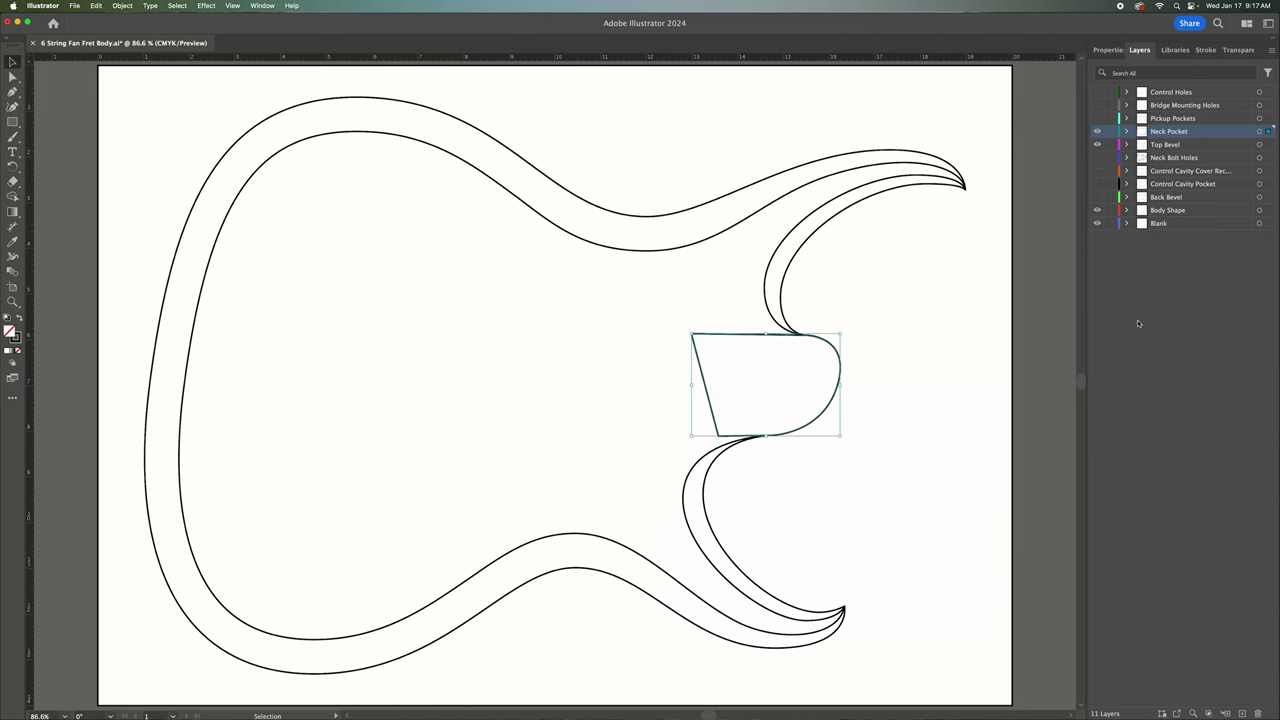
click(1012, 352)
click(1032, 351)
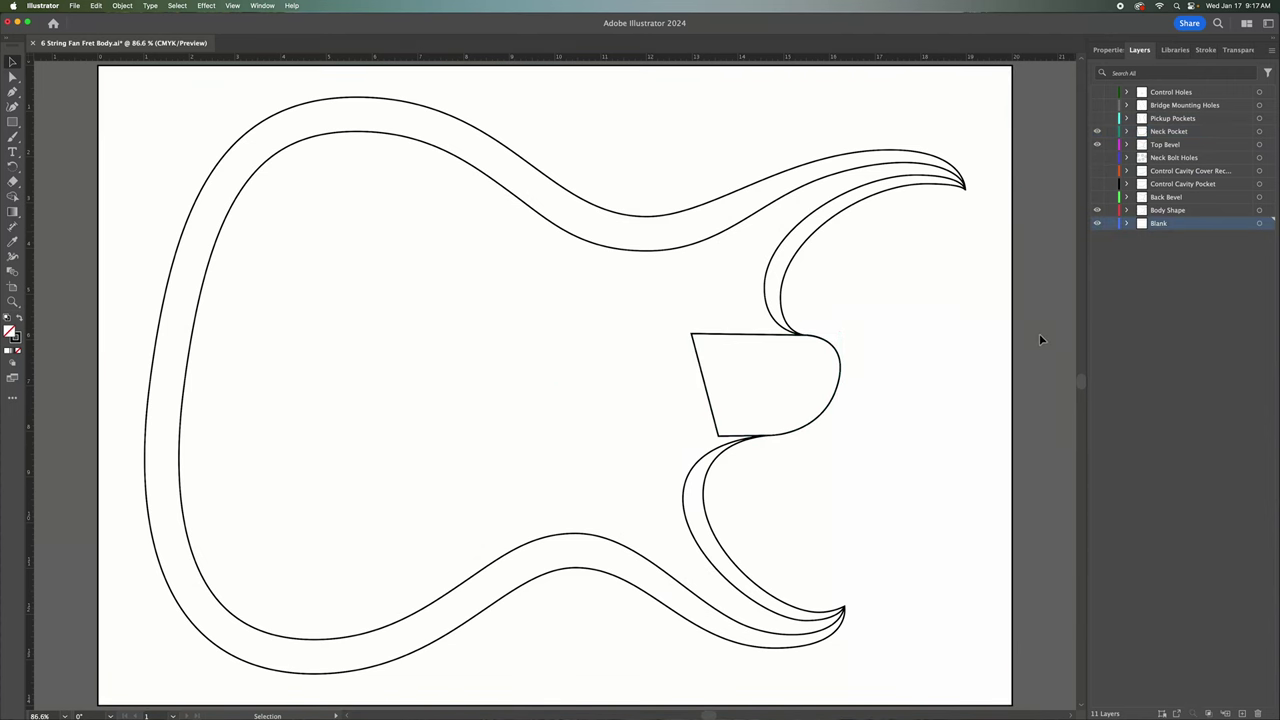
- Show the Pickup Pockets and Bridge Mounting Holes layers
click(1097, 118)
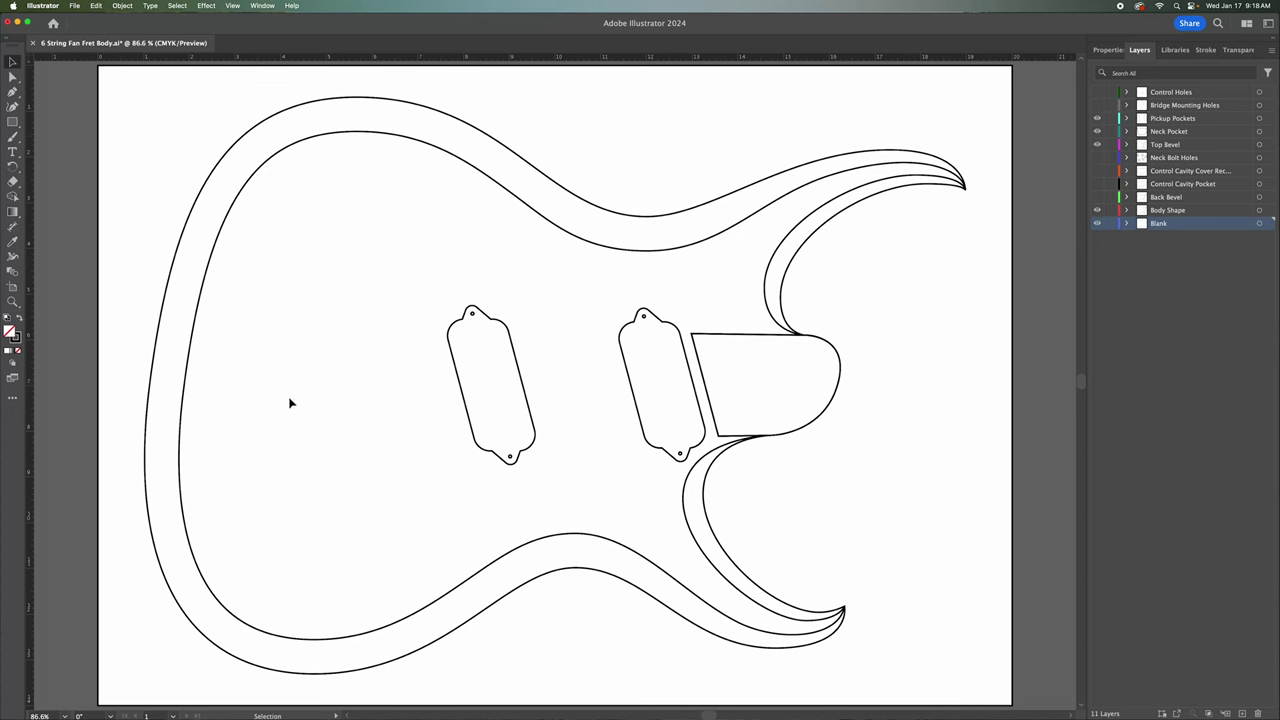
click(1097, 105)
- Turn on every layer from Neck Bolt Holes through Back Bevel in one sweep
drag(1097, 202, 1097, 163)
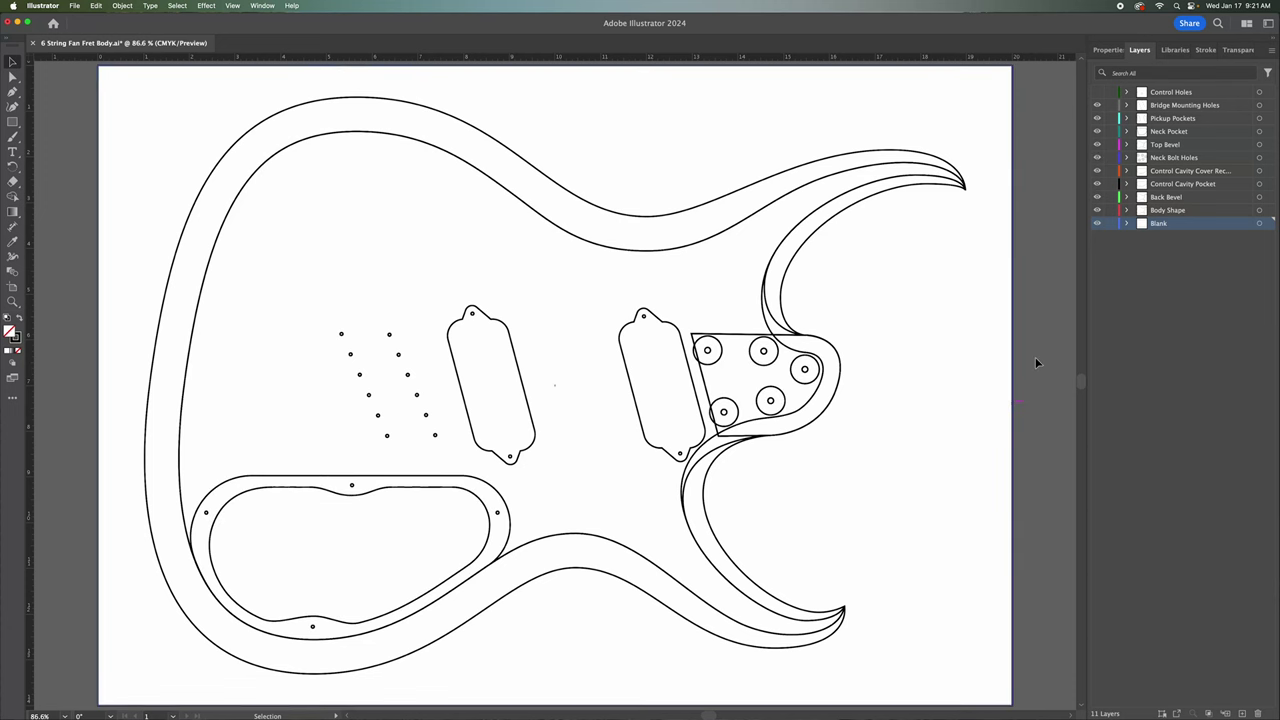
- Turn on the Control Holes layer so all 11 layers are visible
click(1097, 92)
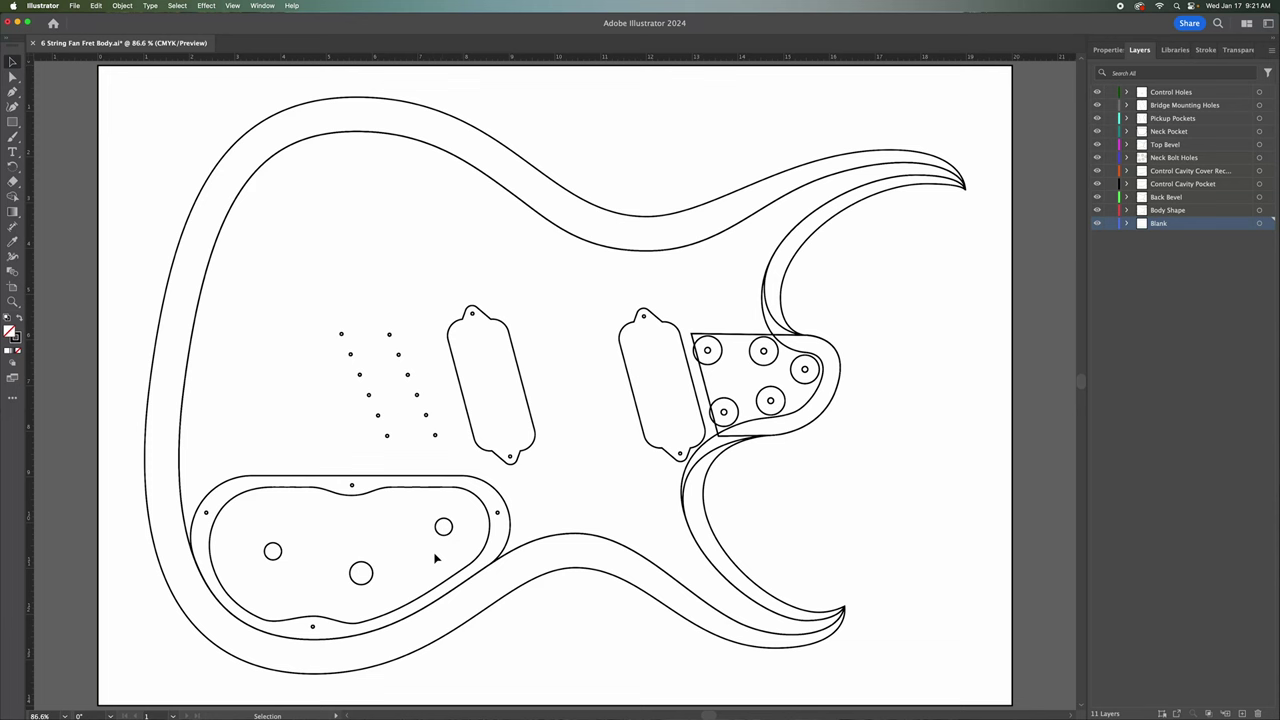